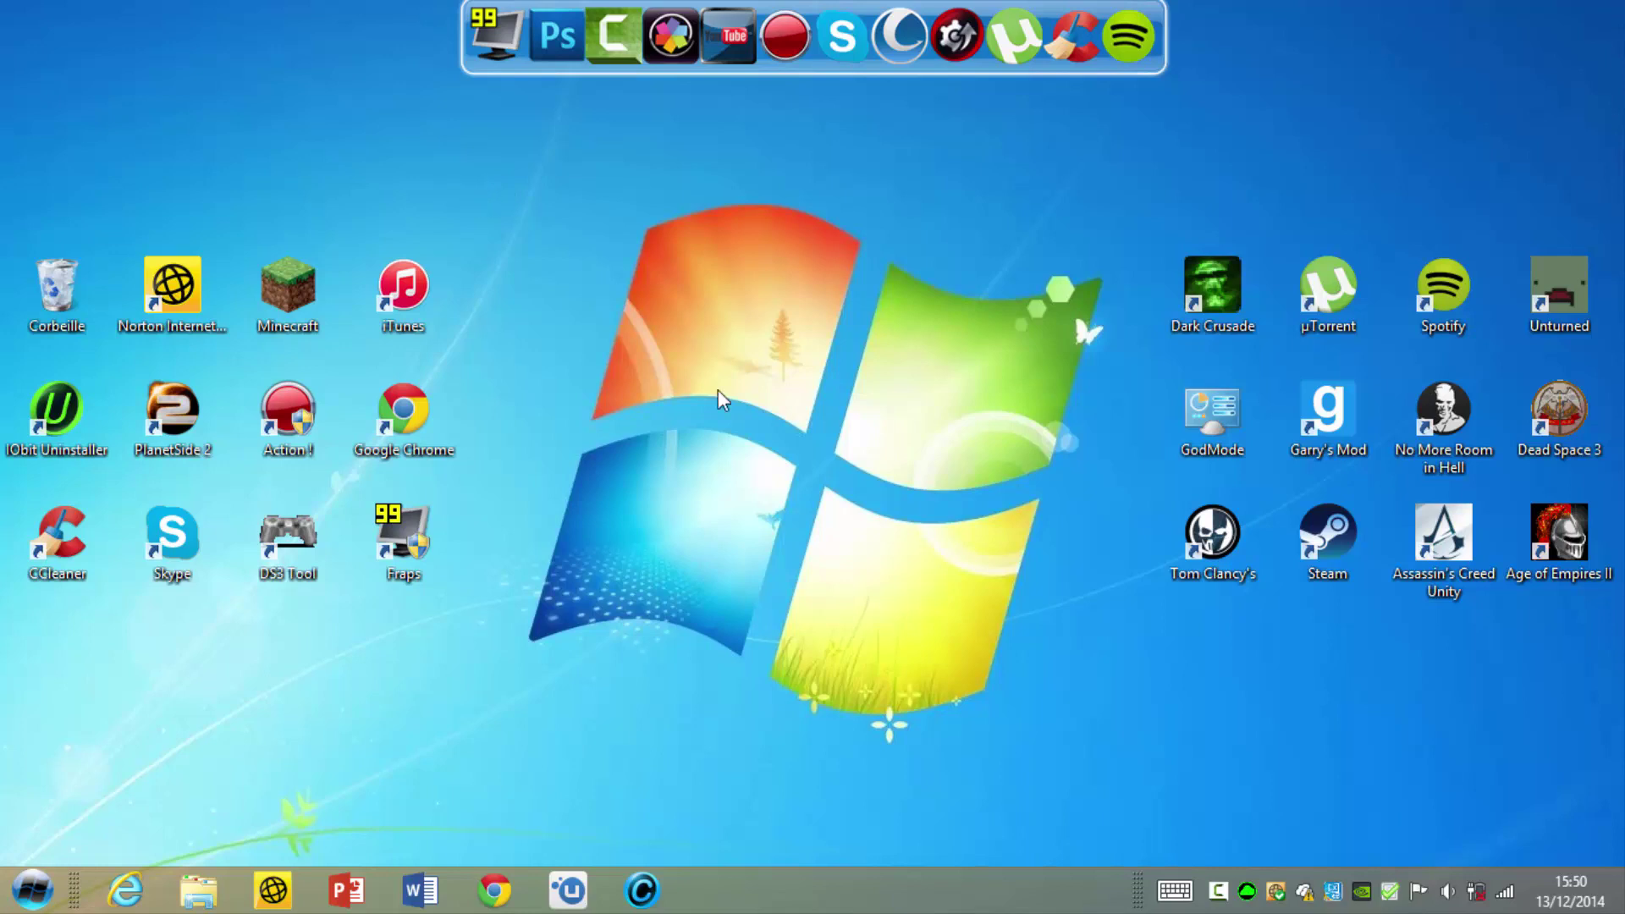
Step: Open the TeamViewer website in Chrome, download the free full version, and minimize the browser
click(495, 889)
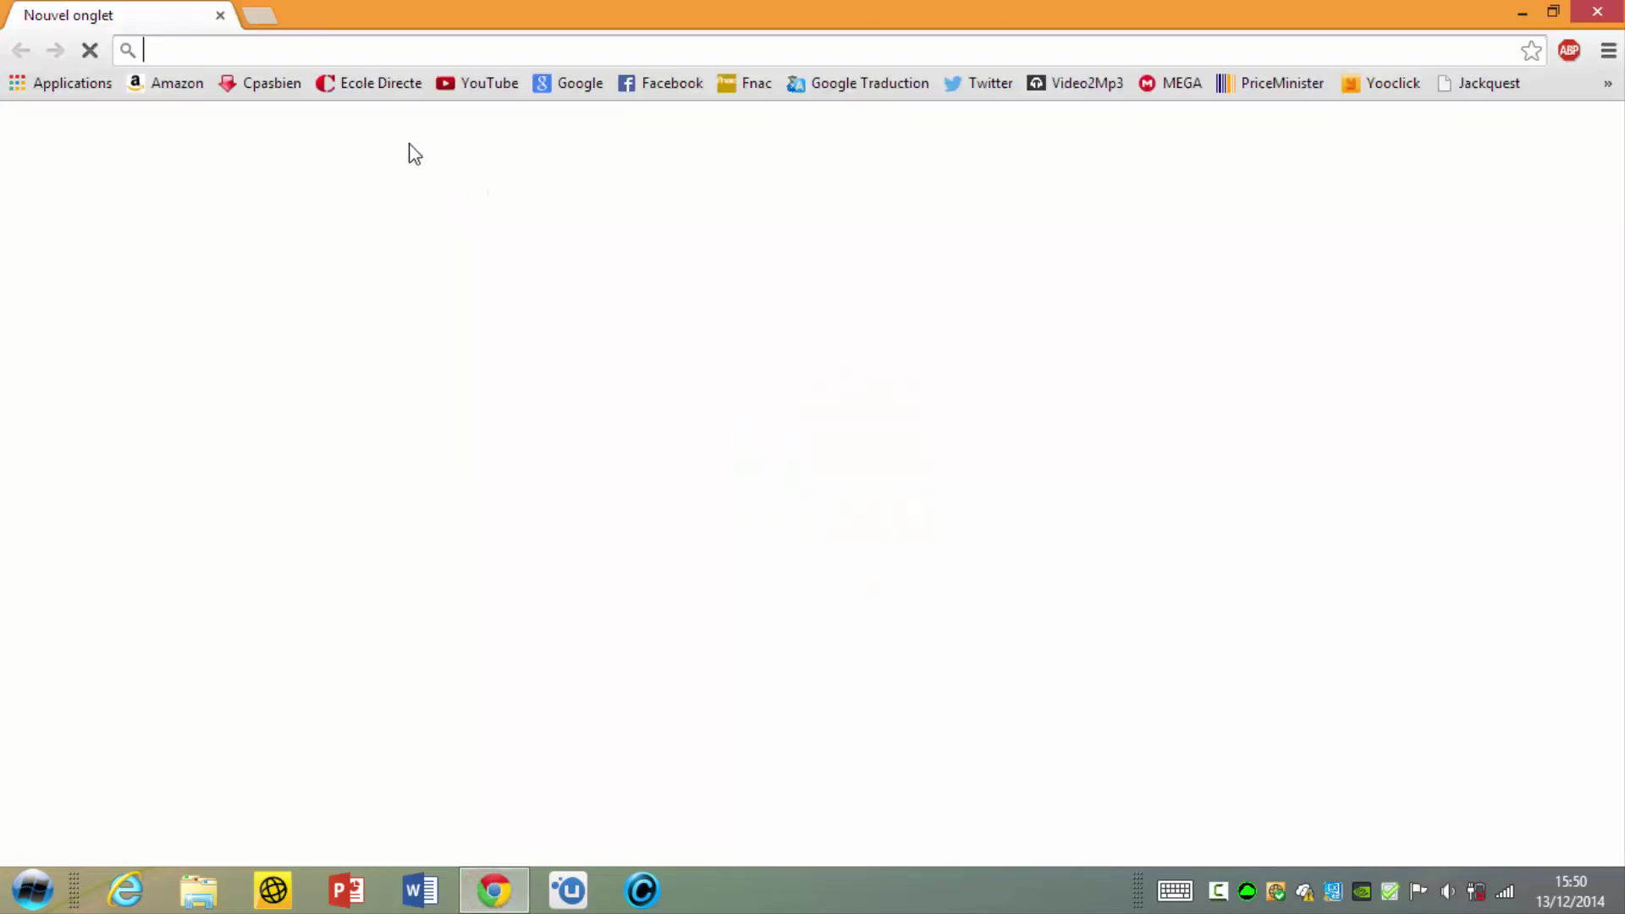
key(ctrl+v)
key(Return)
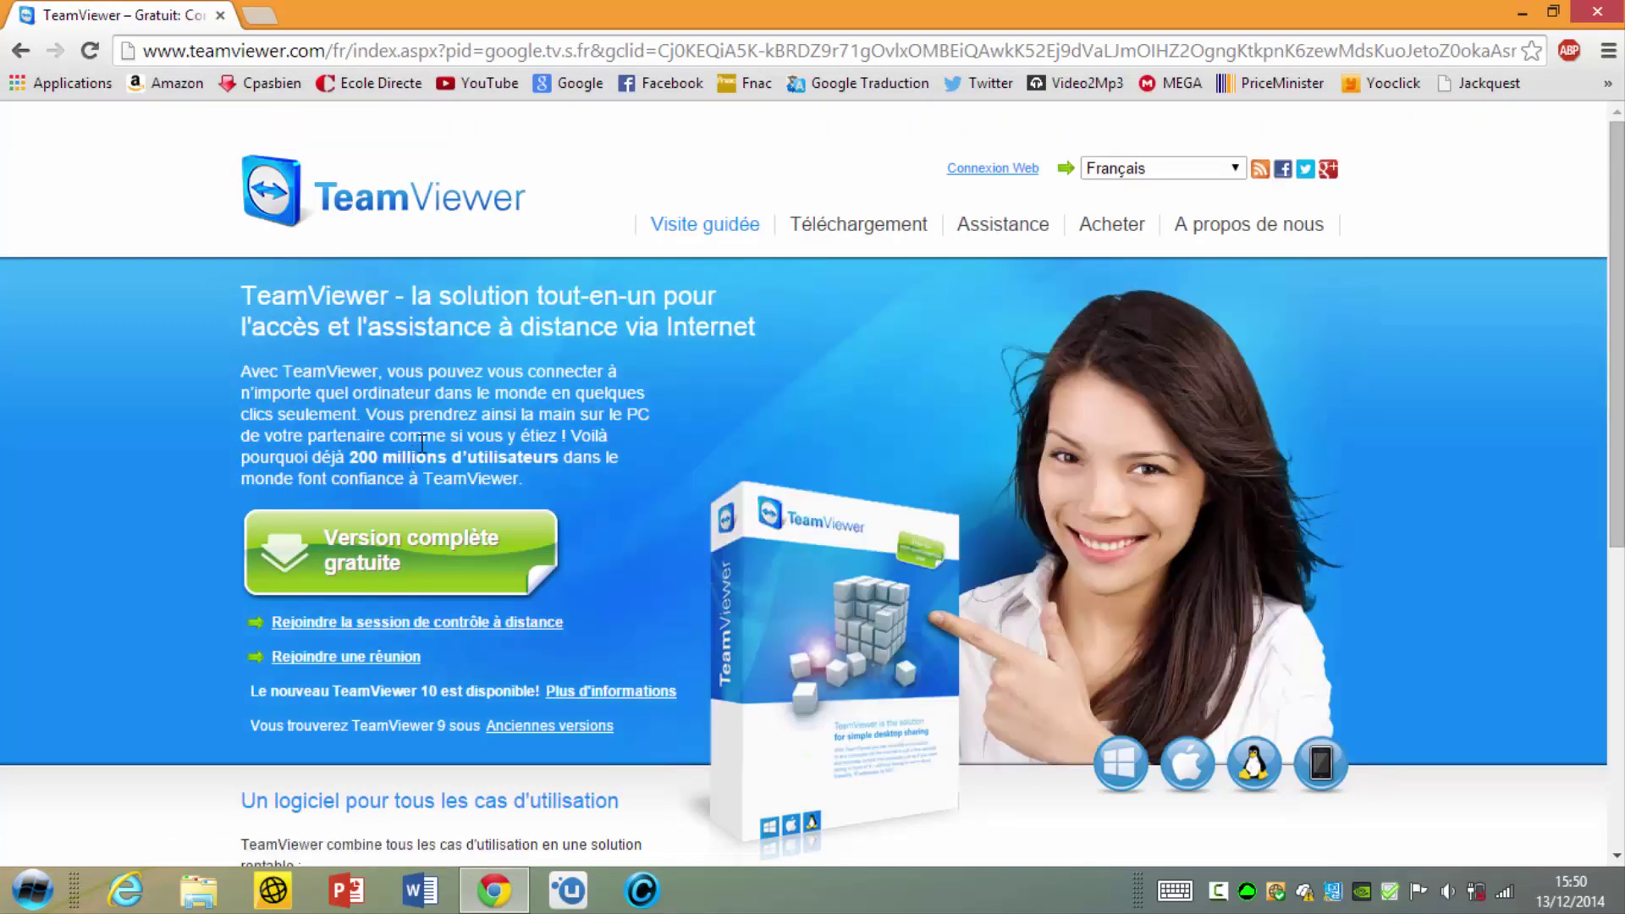
click(378, 564)
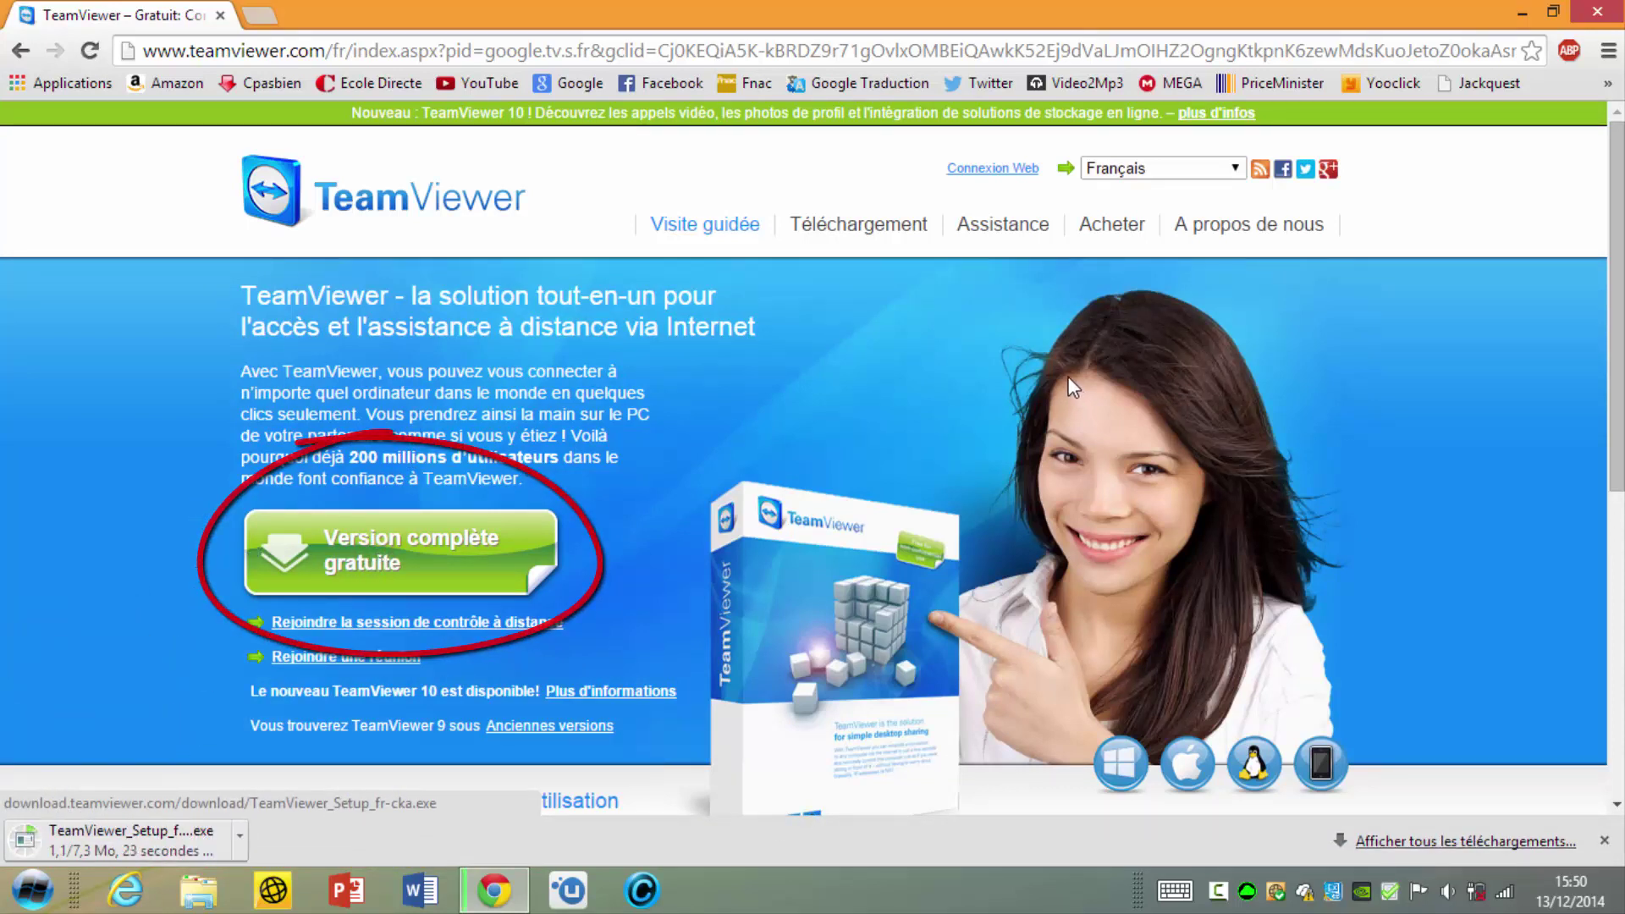
click(1521, 12)
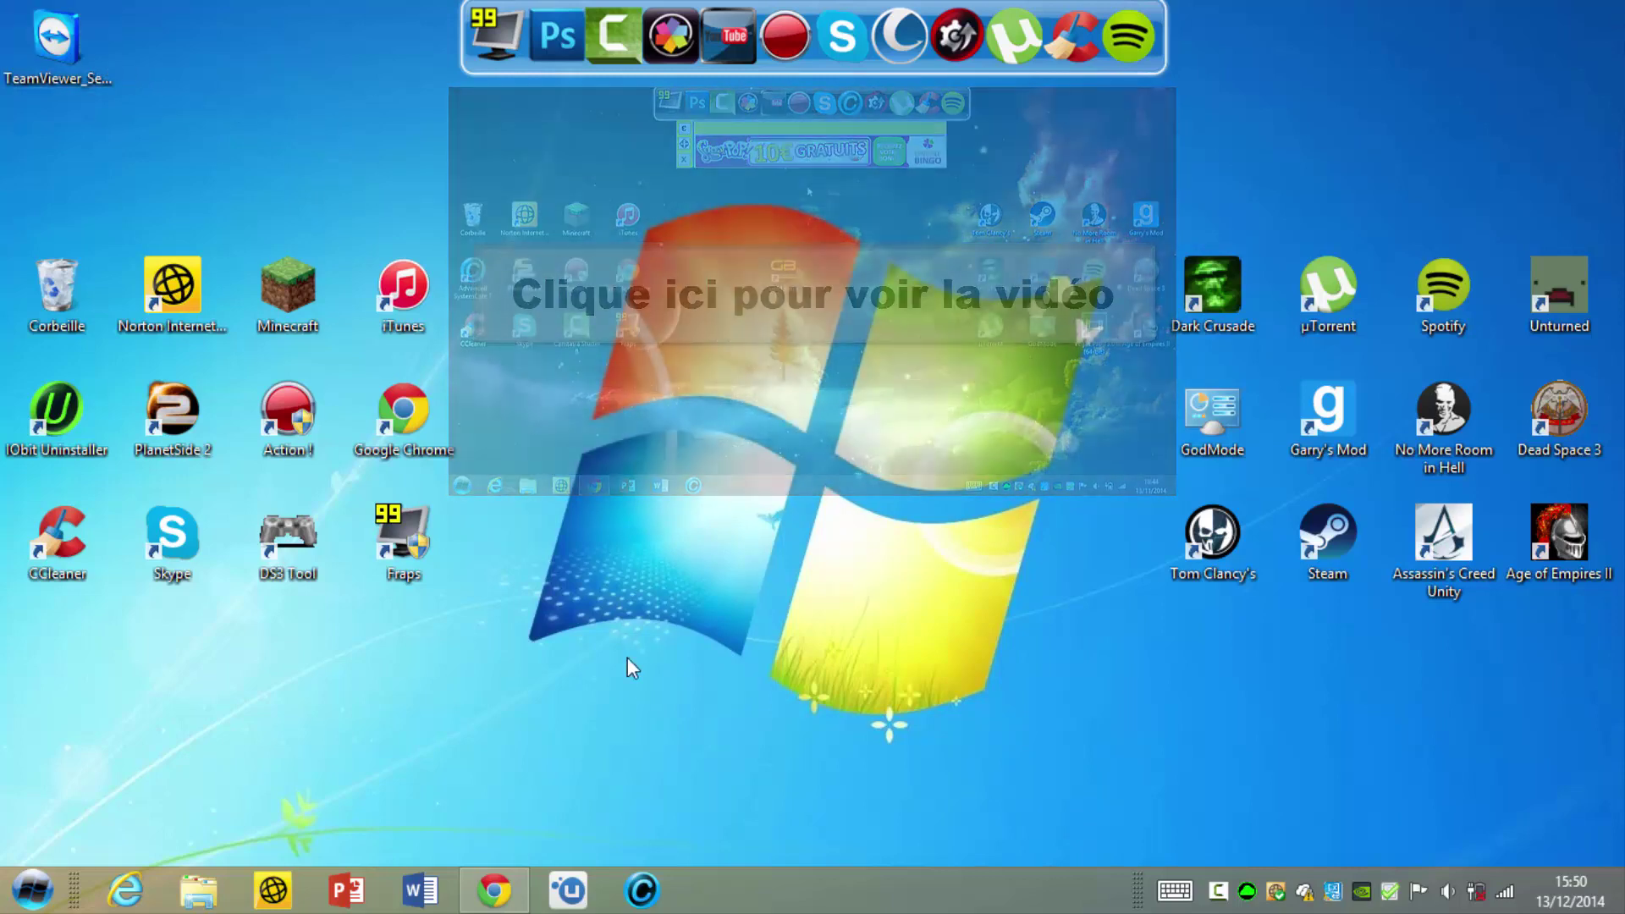
Step: Run the downloaded setup and install TeamViewer 10 with the standard install option for personal, non-commercial use
double_click(58, 61)
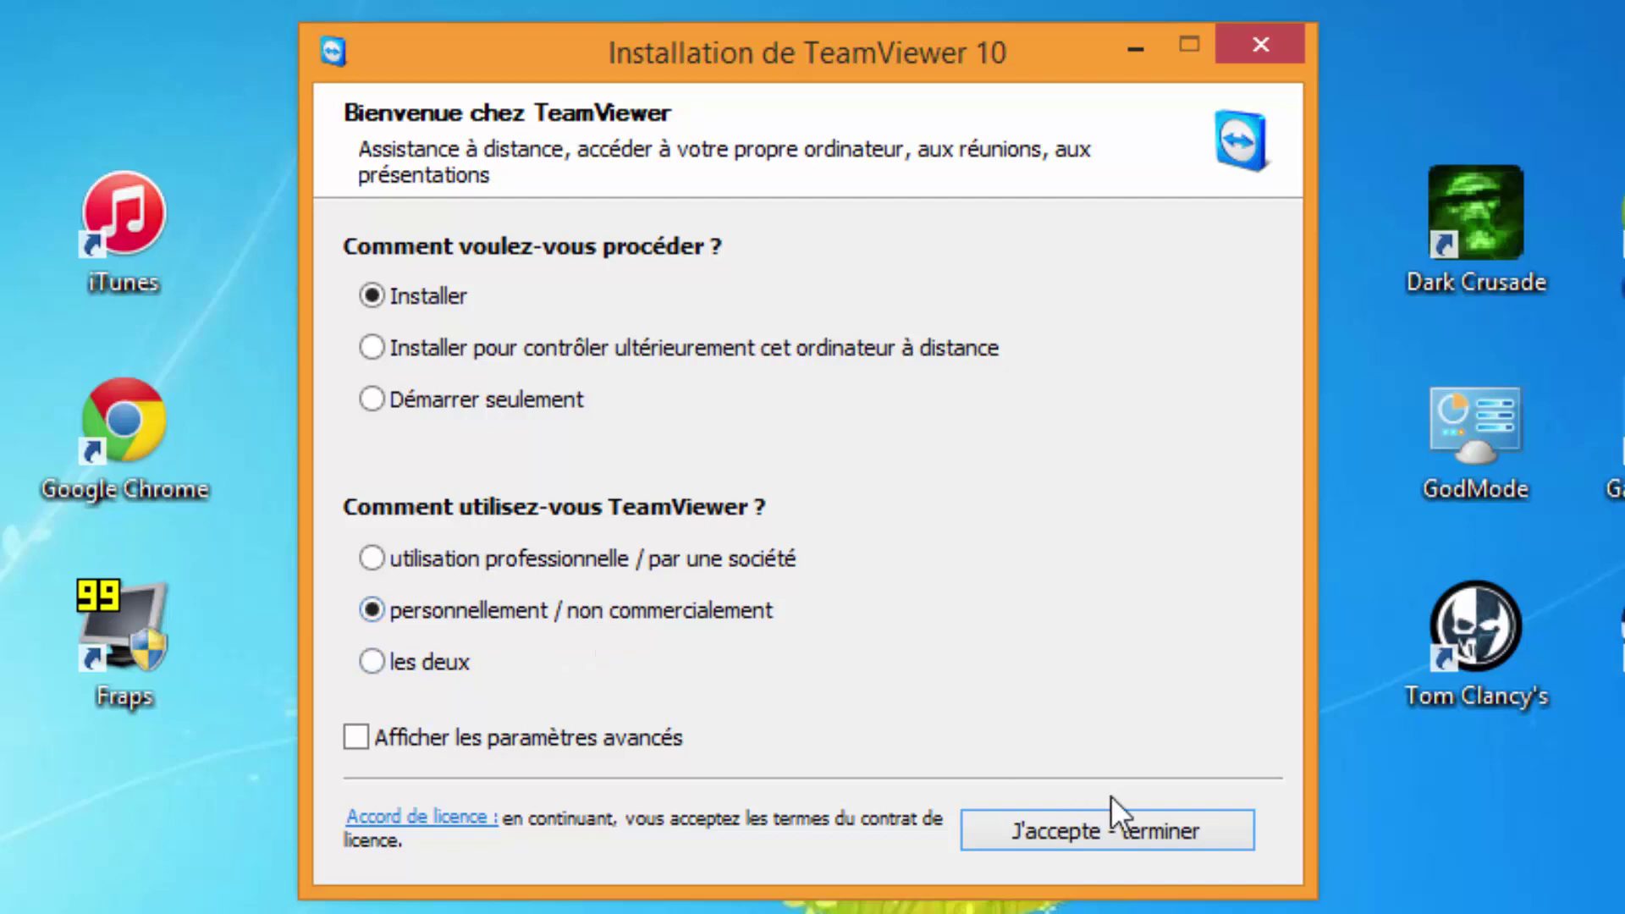
click(1074, 834)
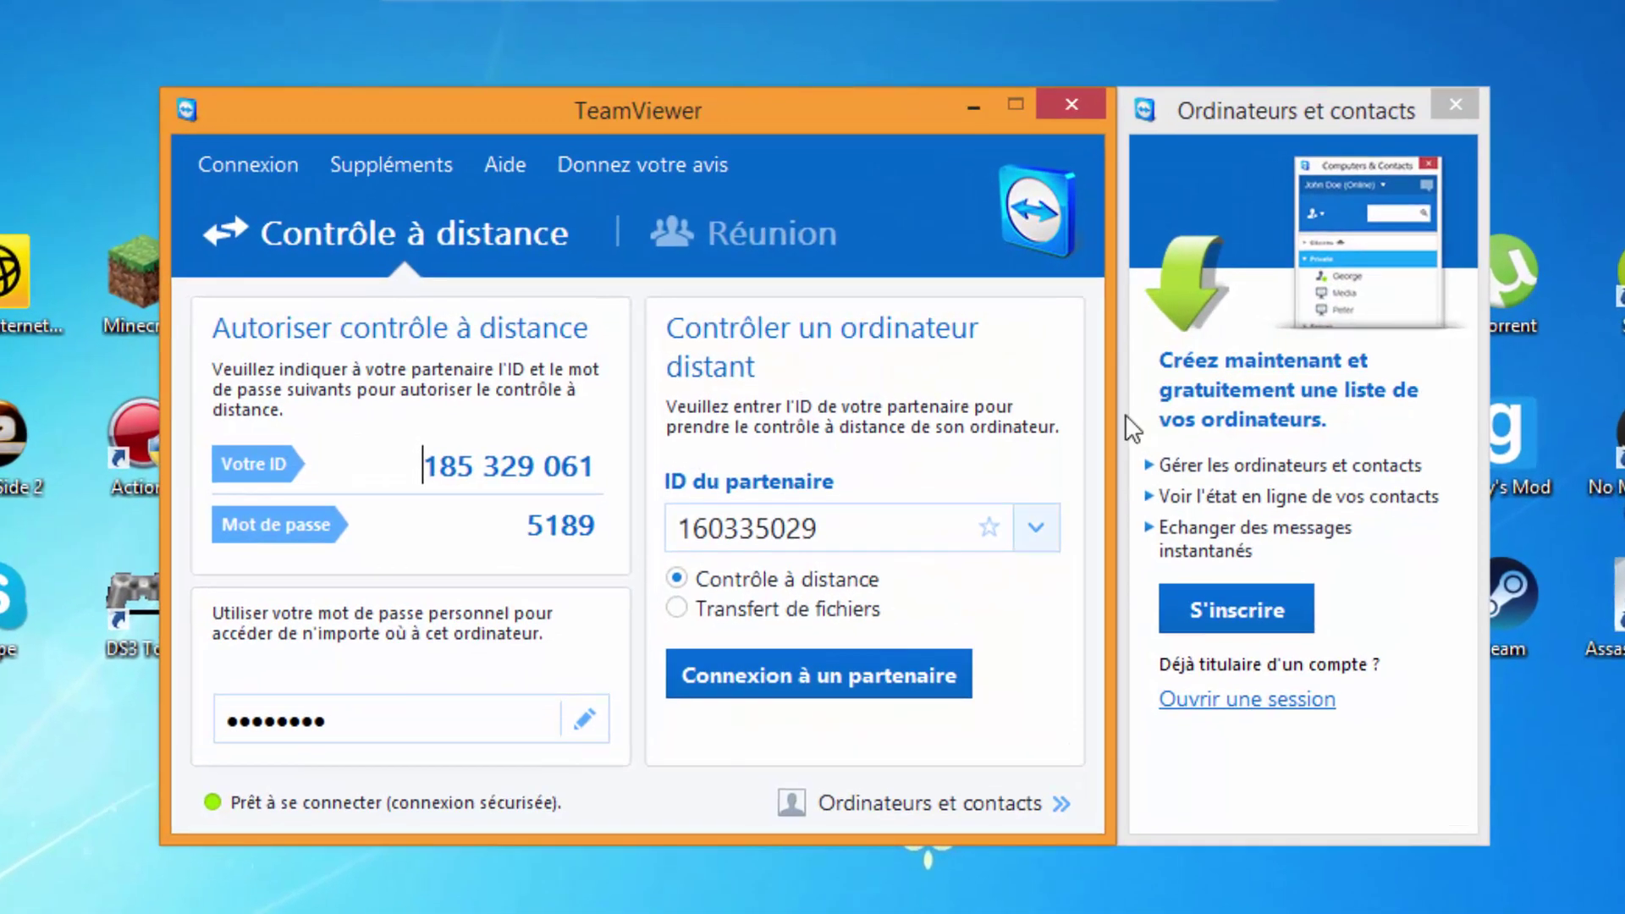
drag(804, 98, 853, 103)
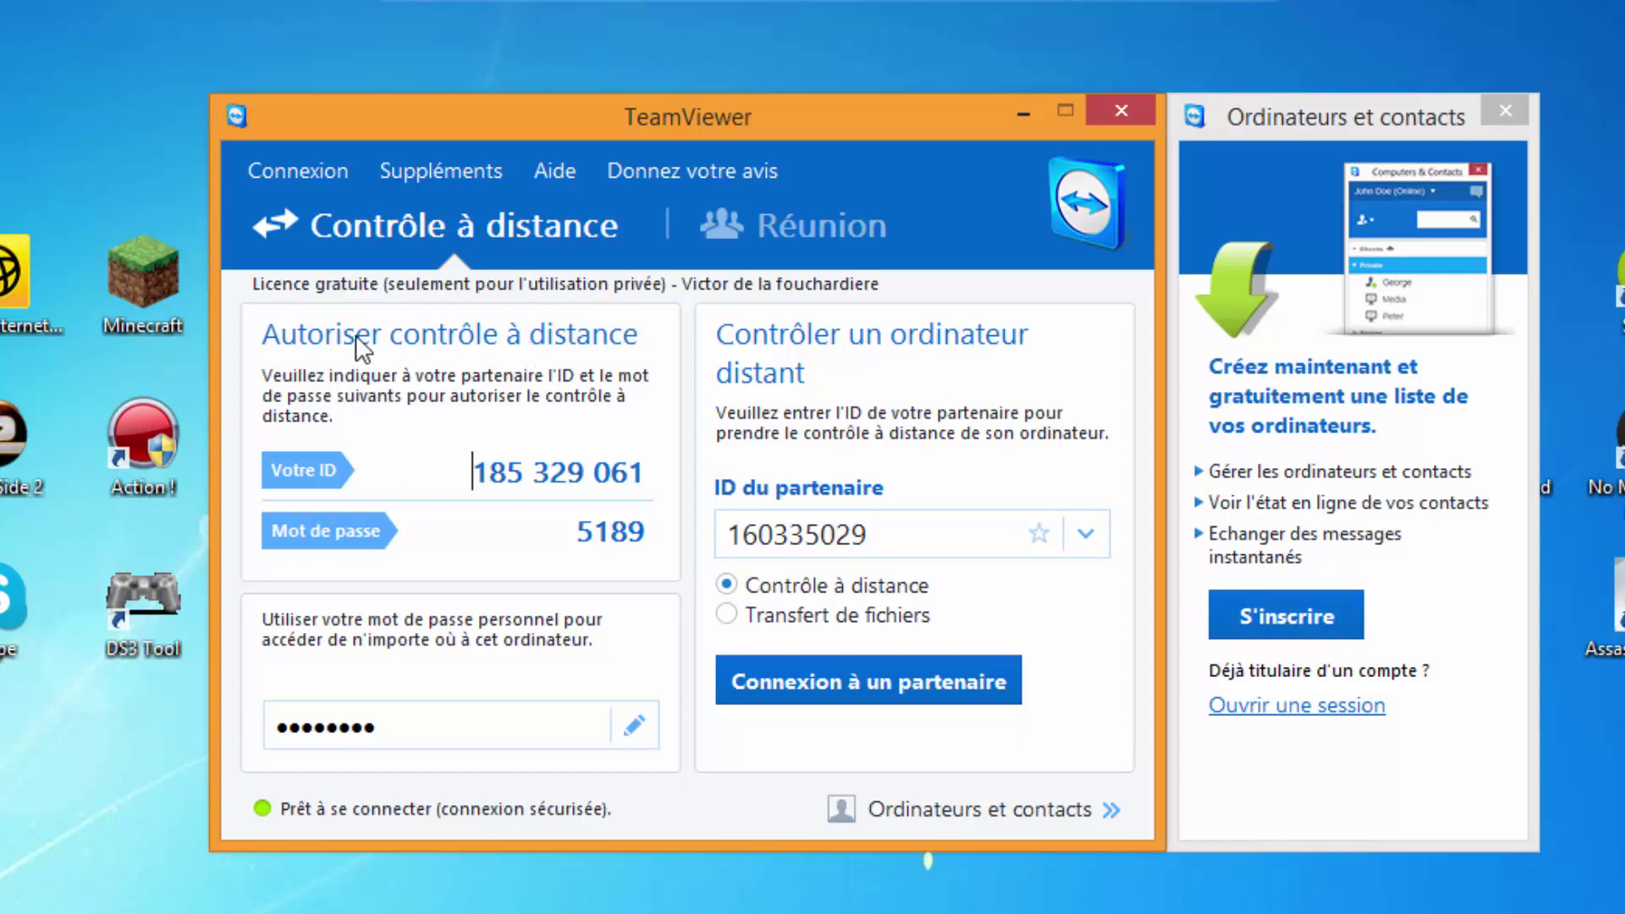
Step: Examine this computer's ID, temporary password and personal password in the area for allowing remote control
drag(636, 474, 672, 472)
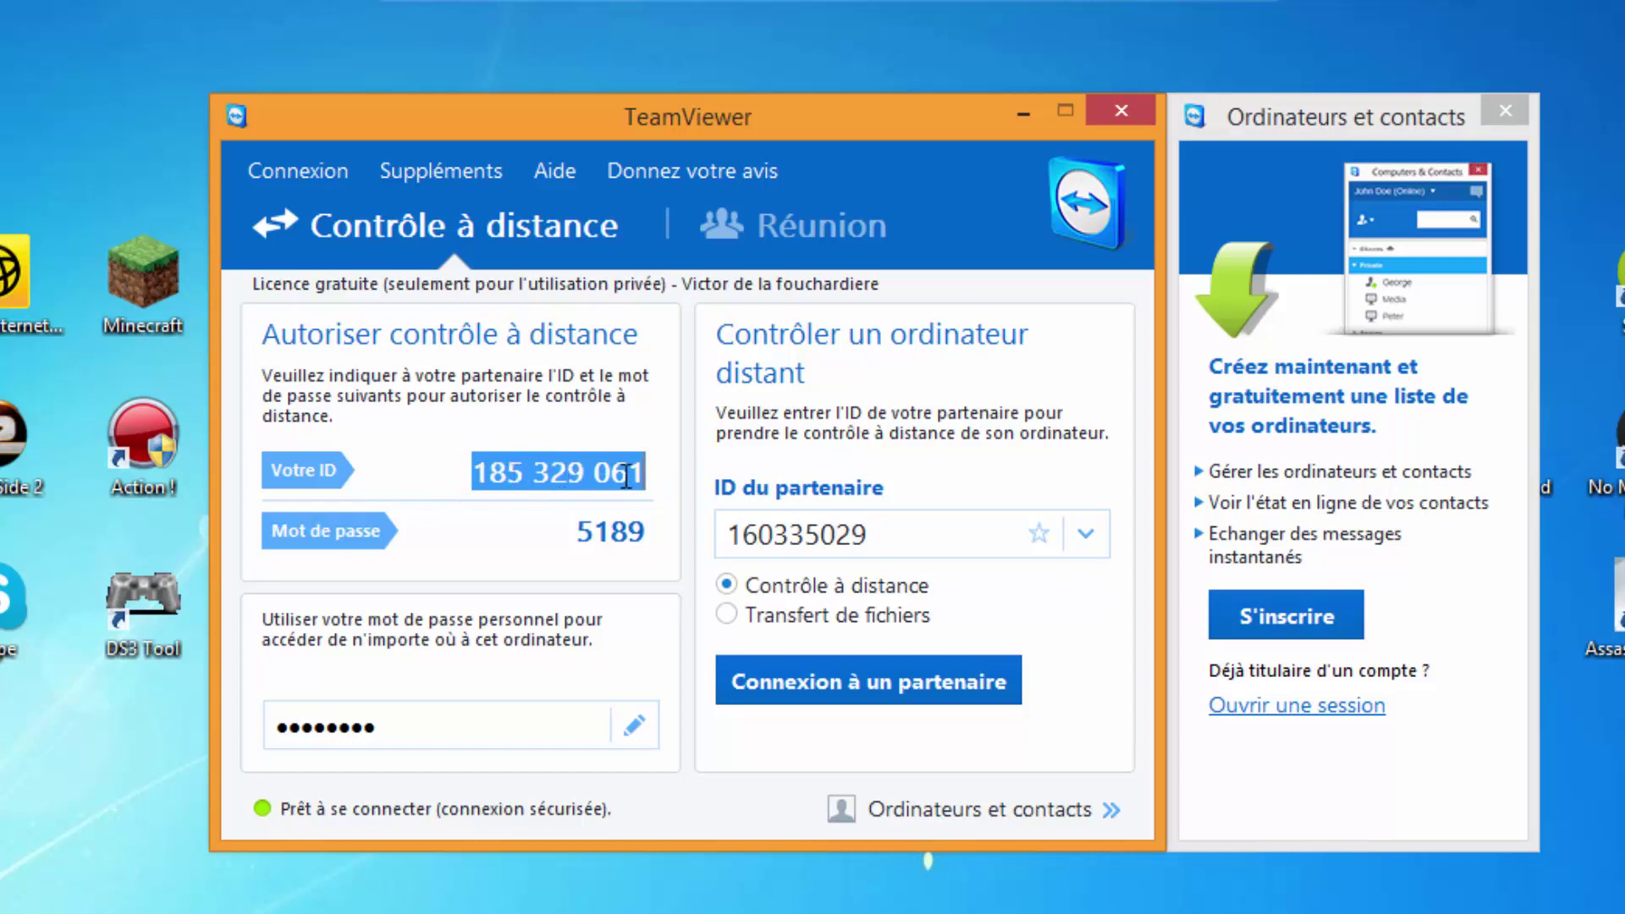
drag(575, 531, 665, 546)
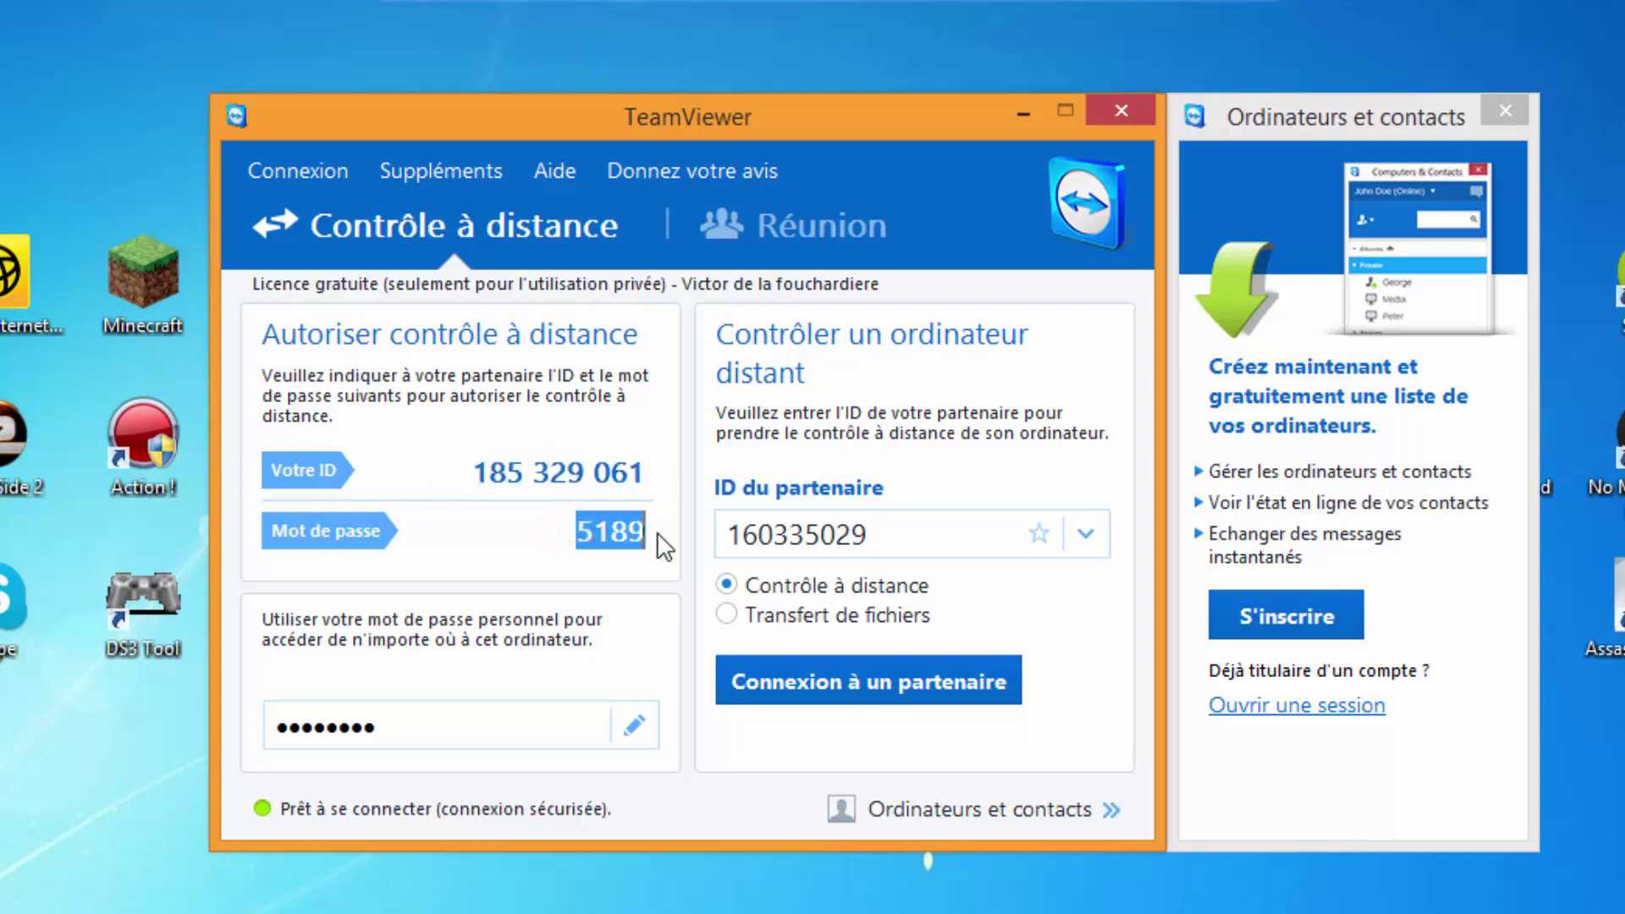
mouse_move(636, 535)
click(536, 531)
click(494, 529)
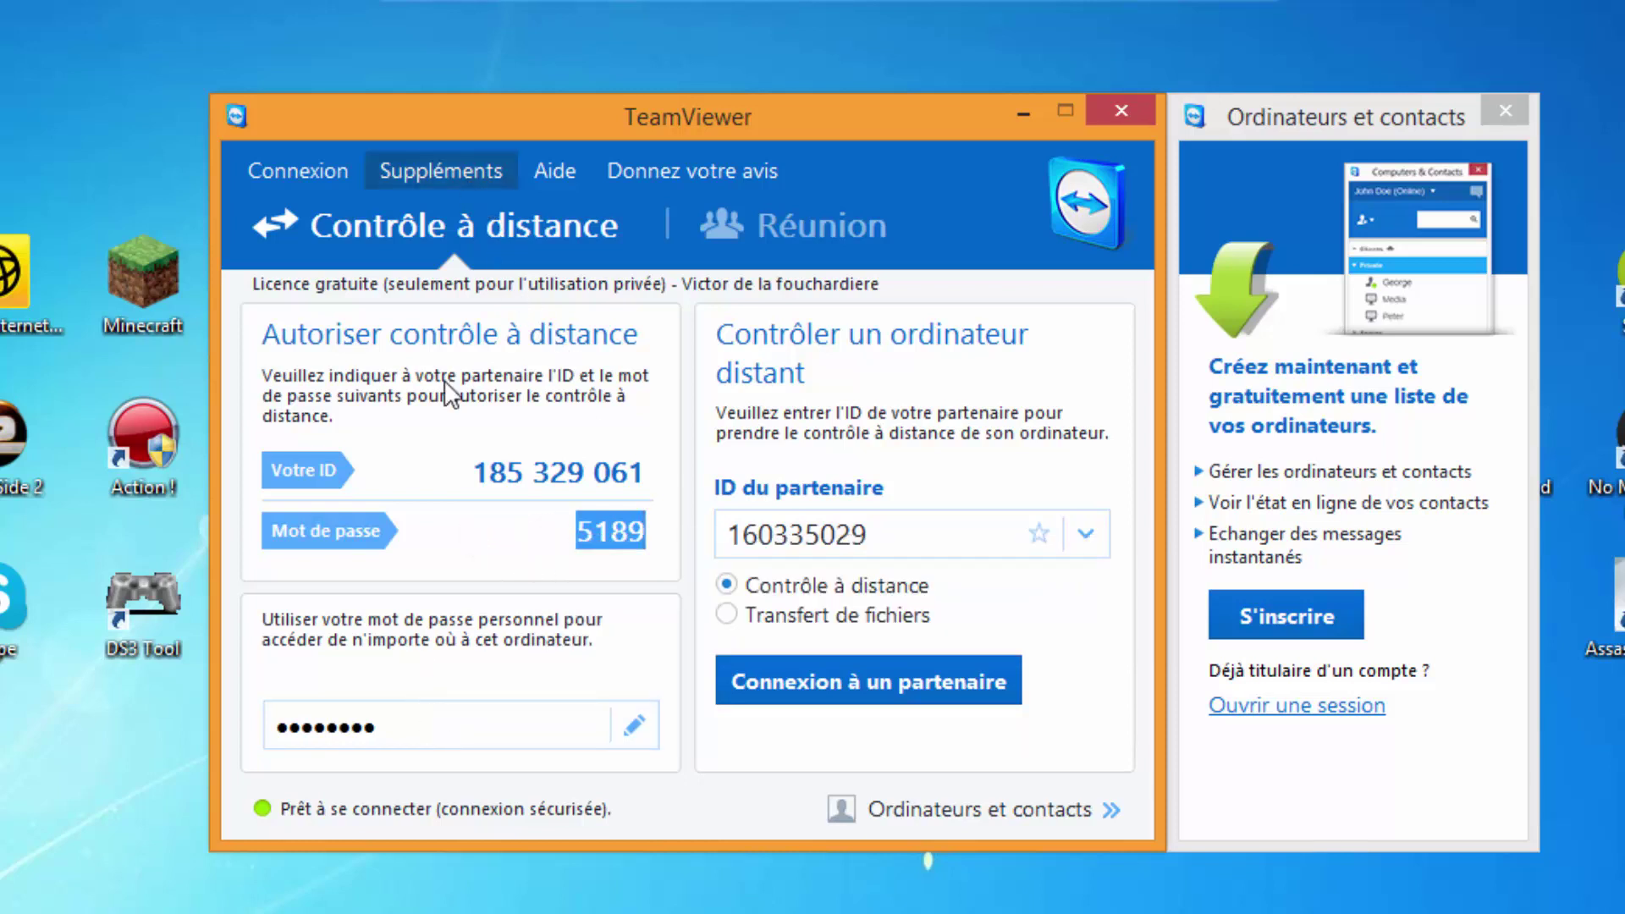
click(391, 726)
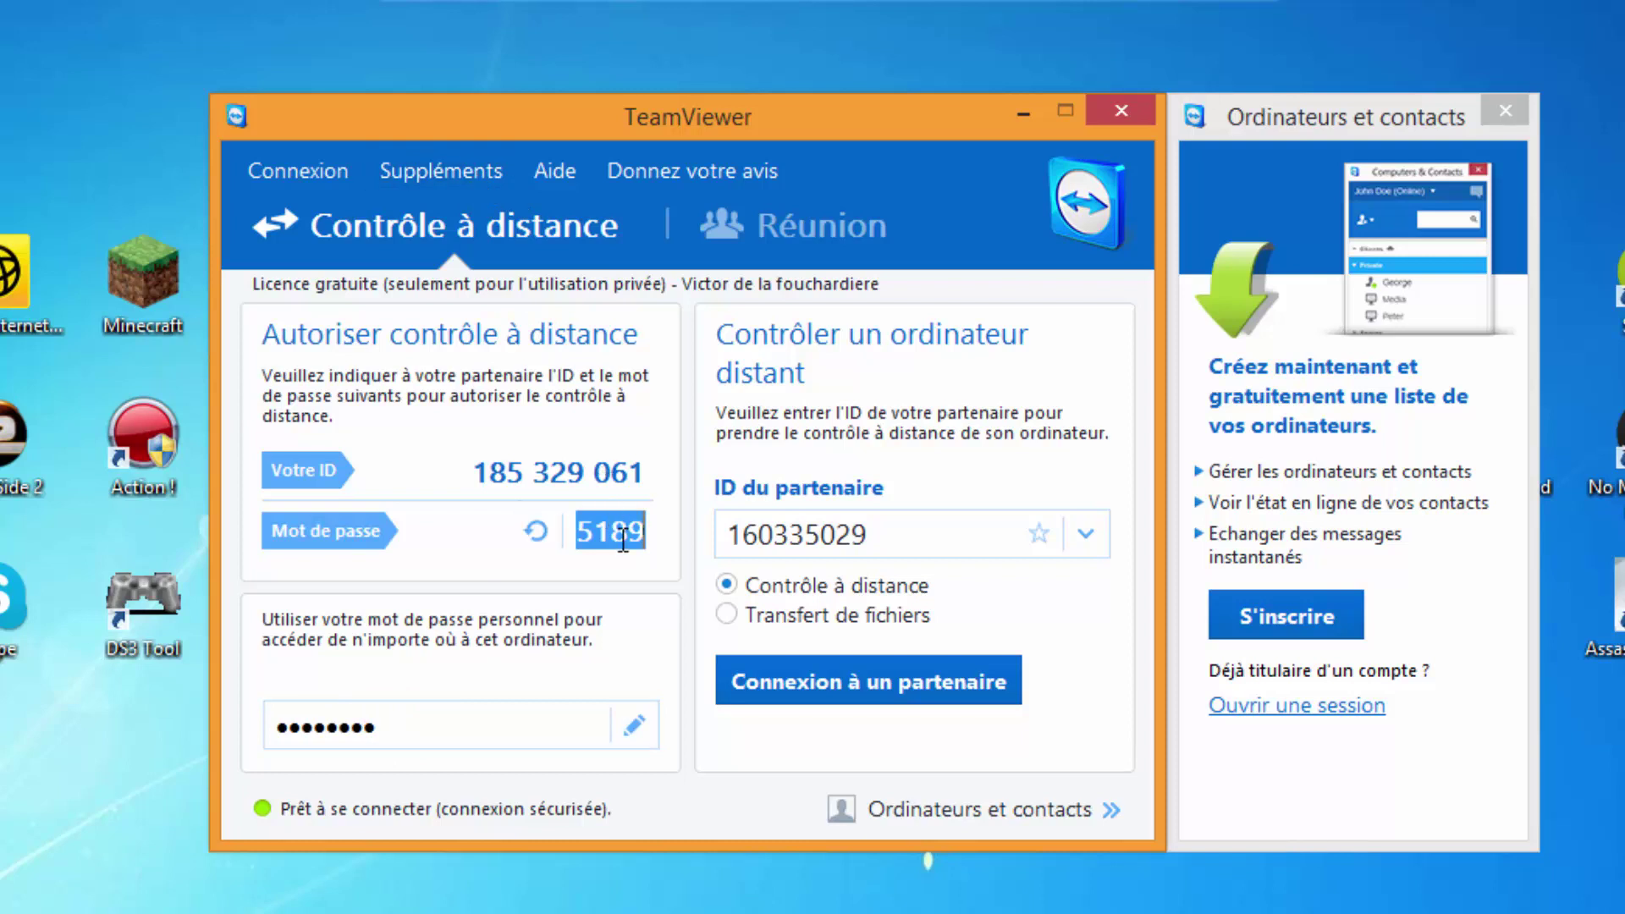
Step: Open the TeamViewer options at the security settings and examine the personal password and confirmation fields
click(499, 167)
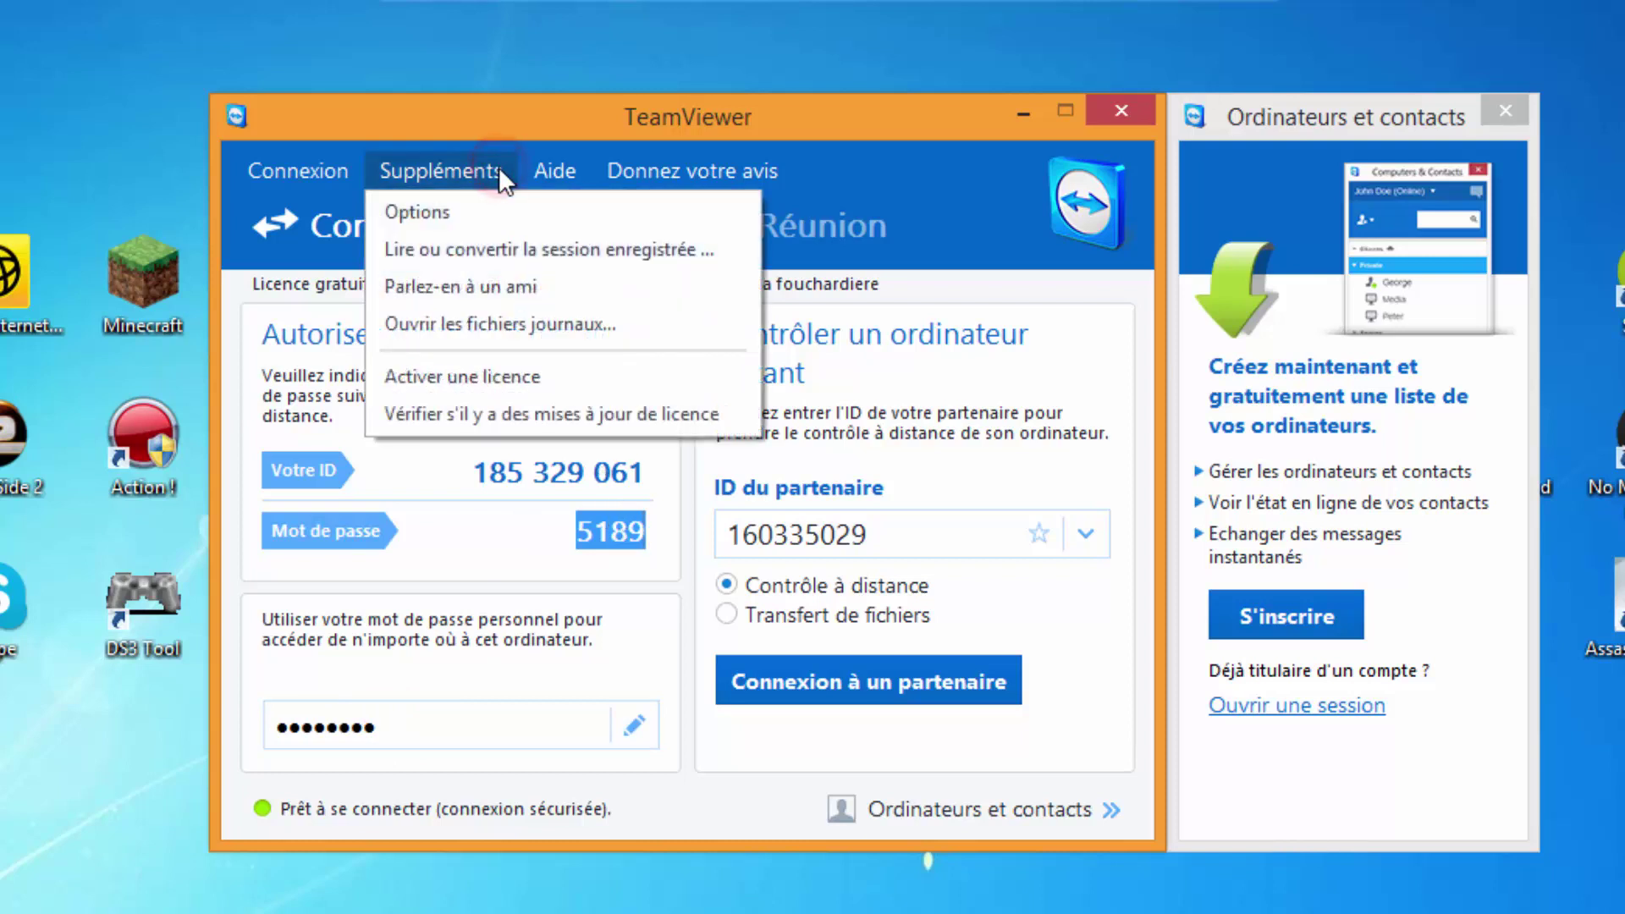
click(424, 211)
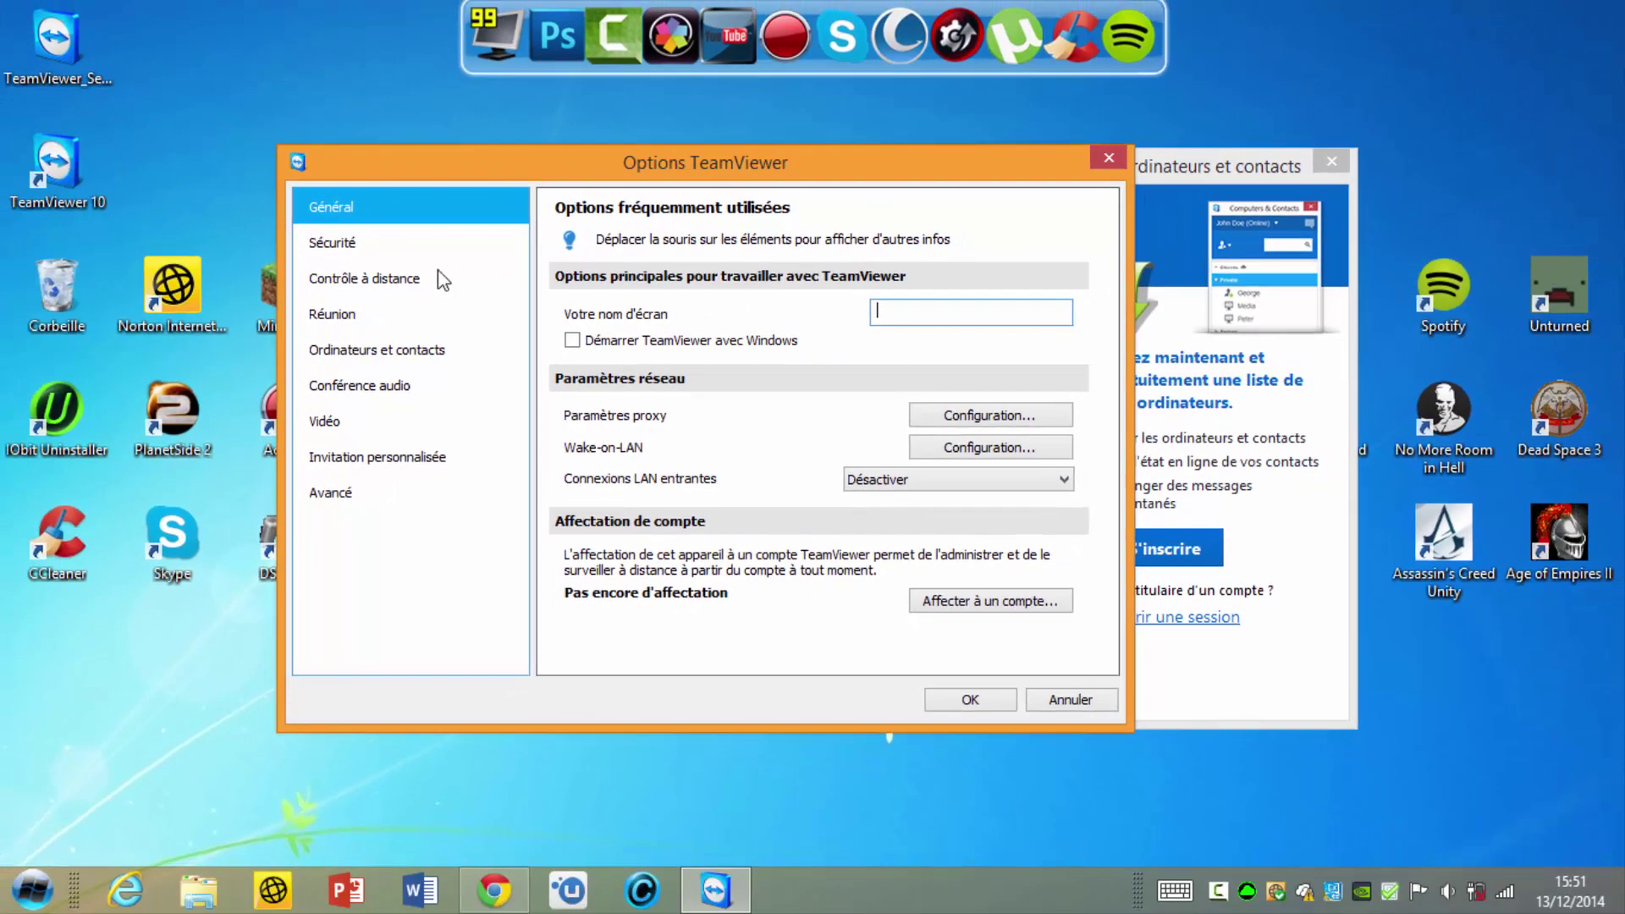
click(402, 246)
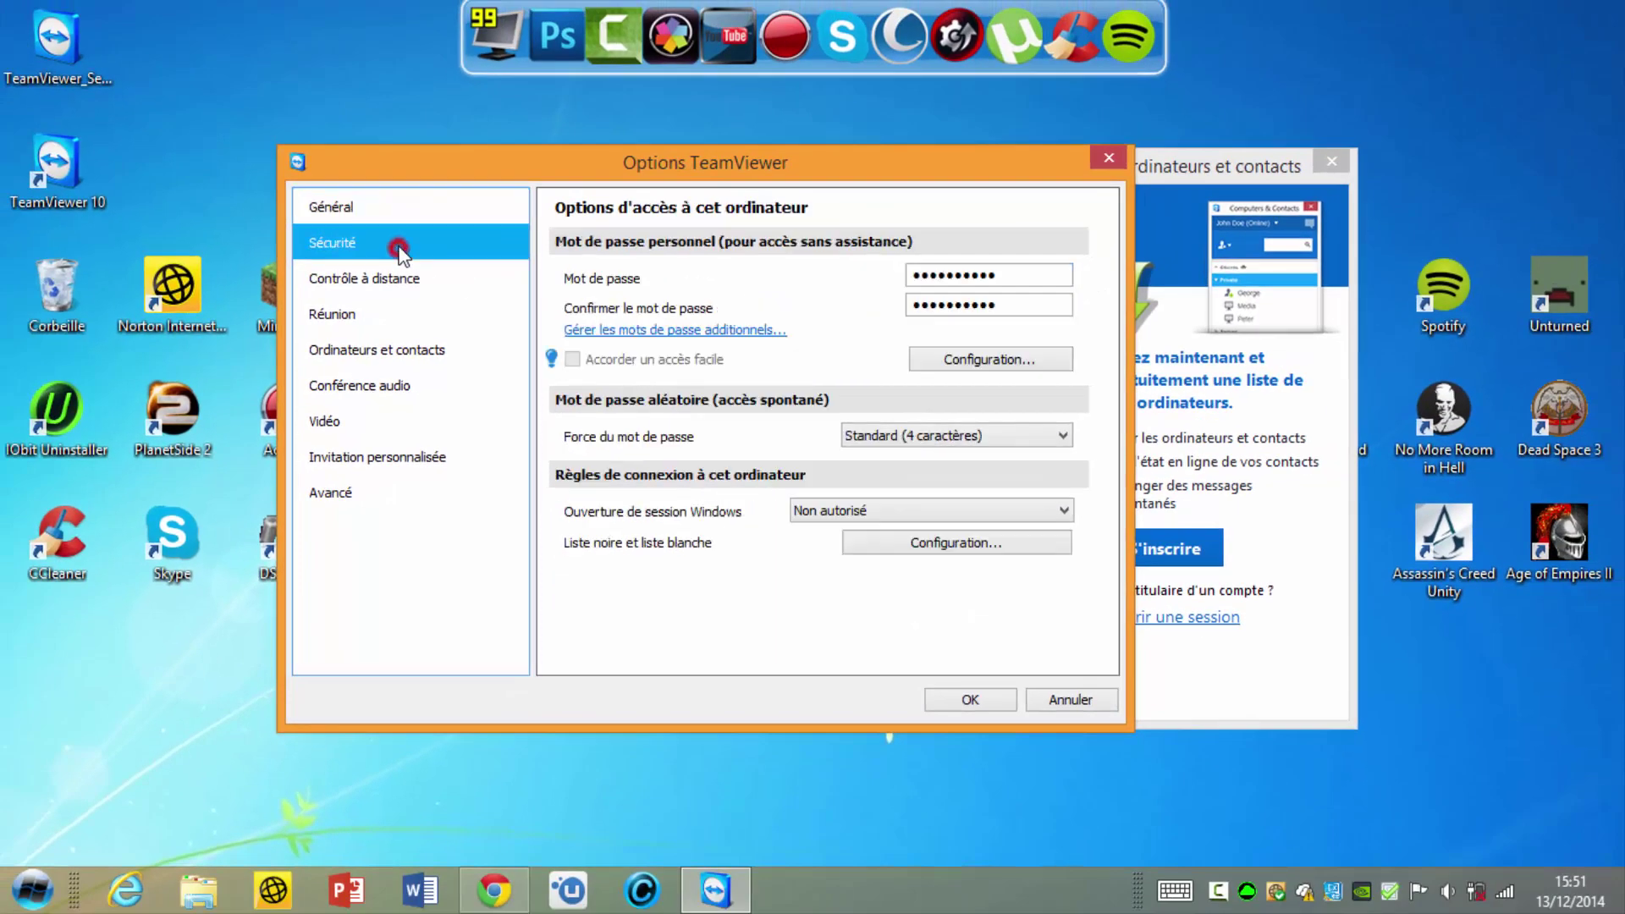
click(1011, 273)
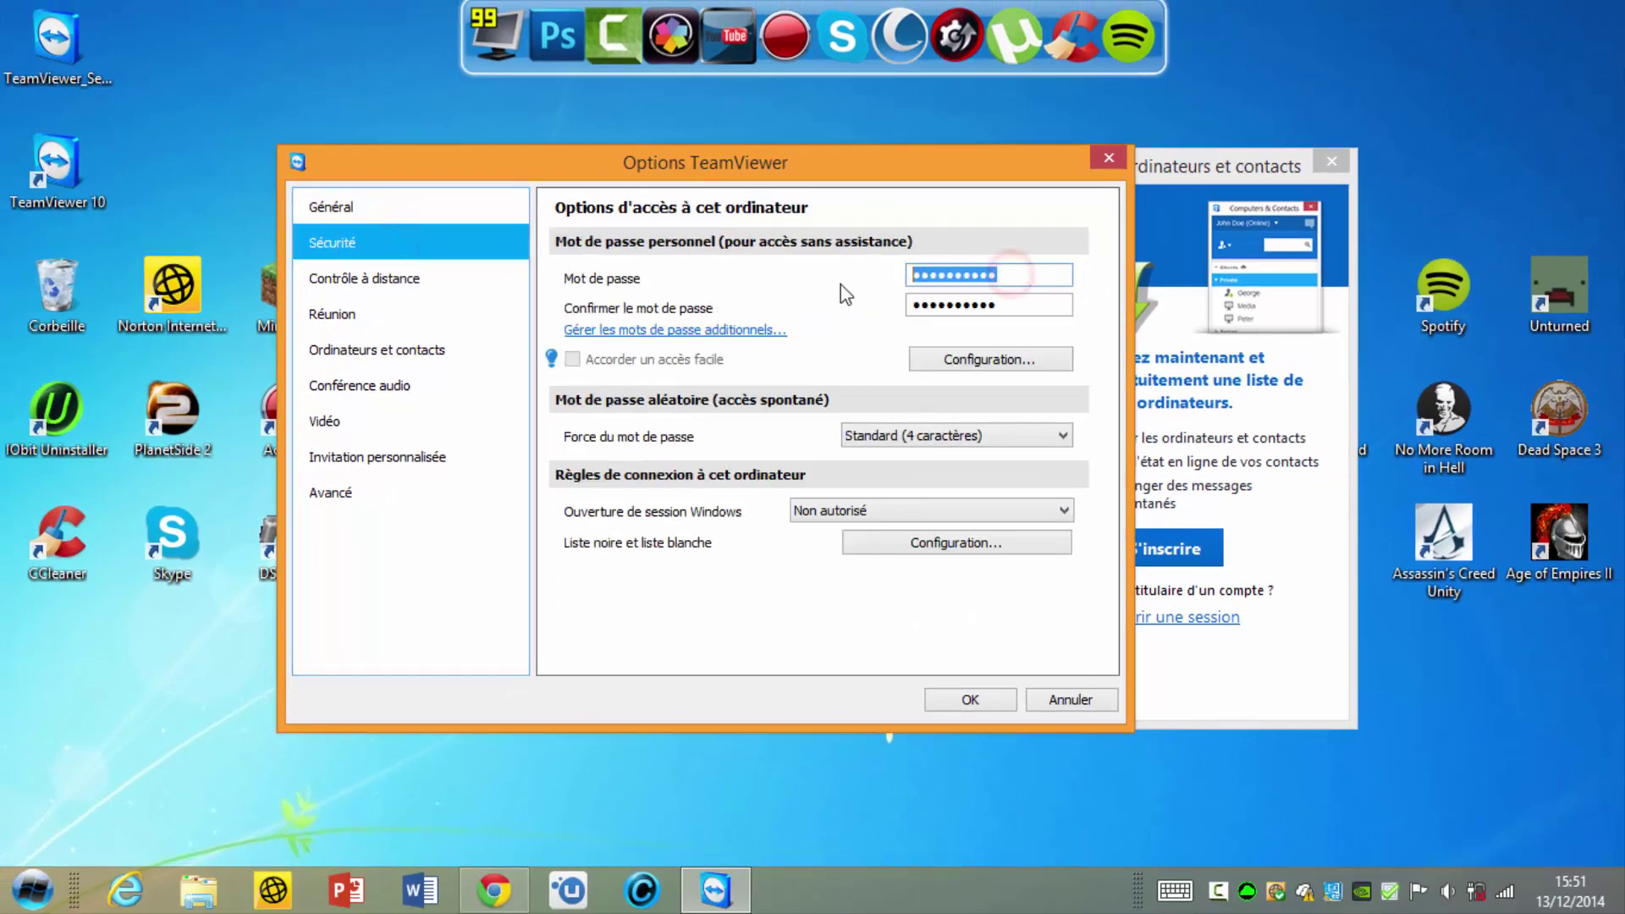
drag(773, 164, 1231, 316)
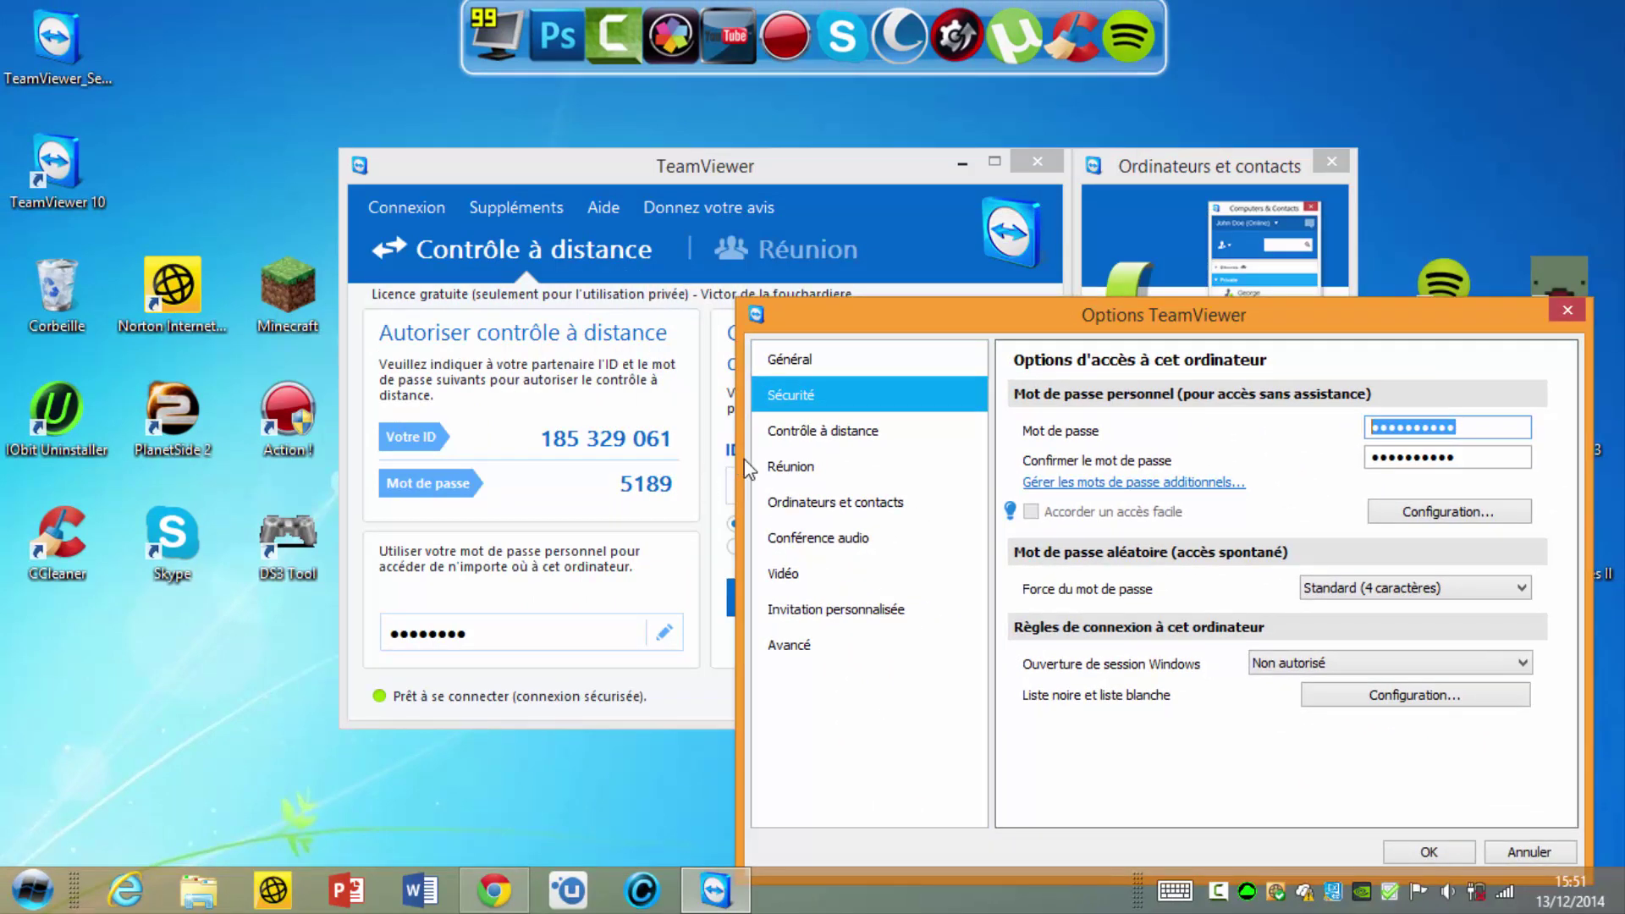
drag(881, 307, 167, 84)
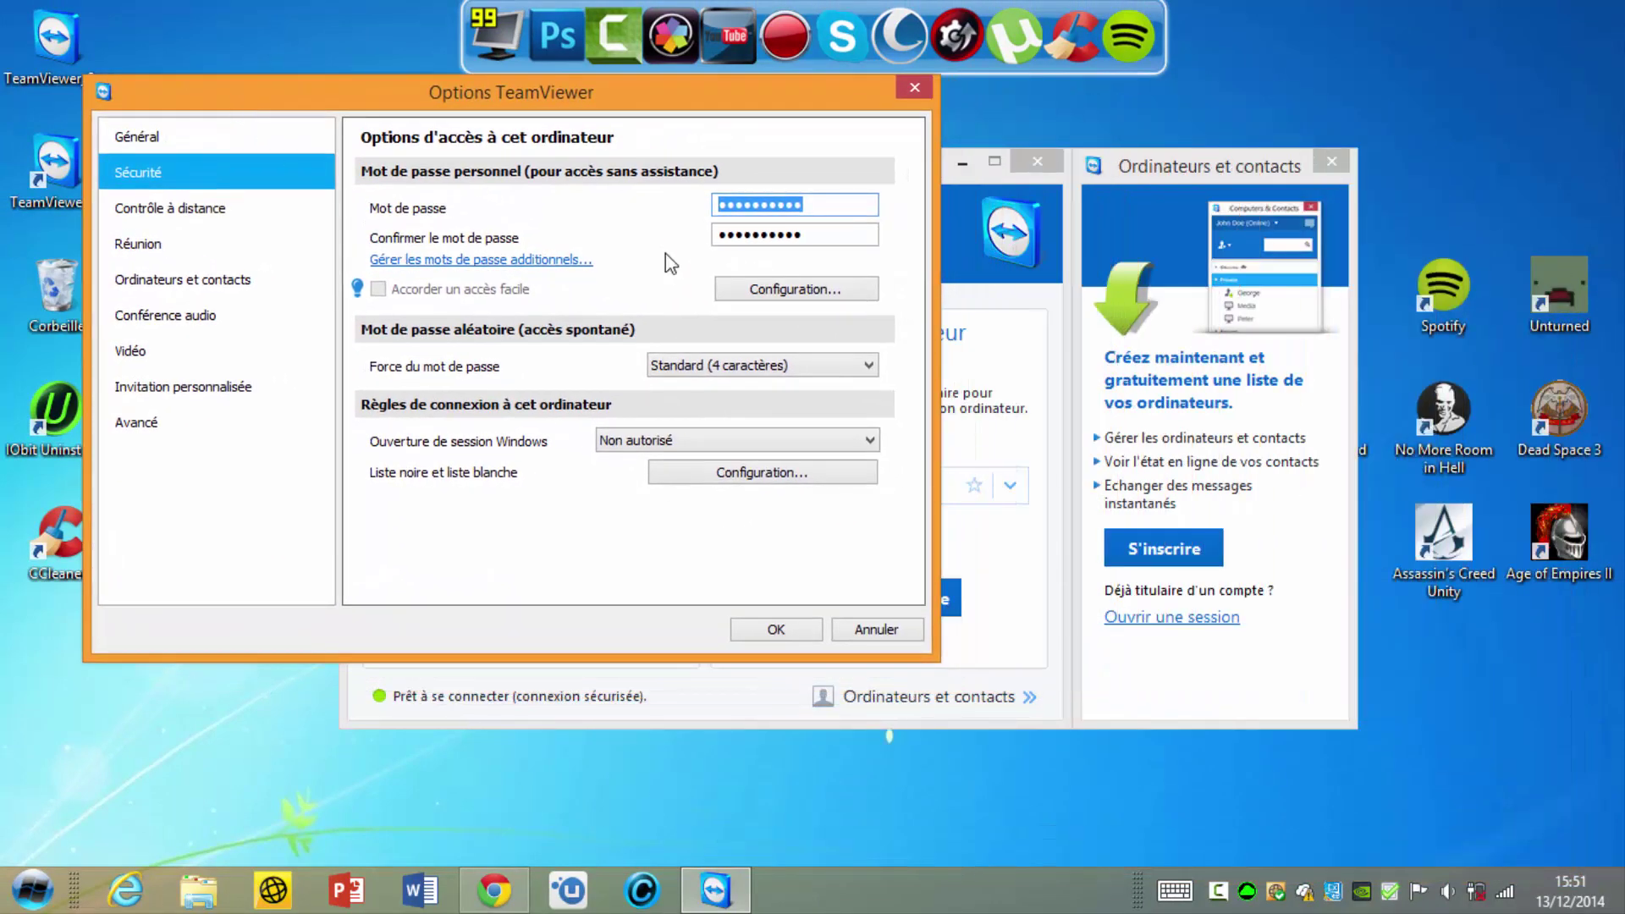
click(806, 206)
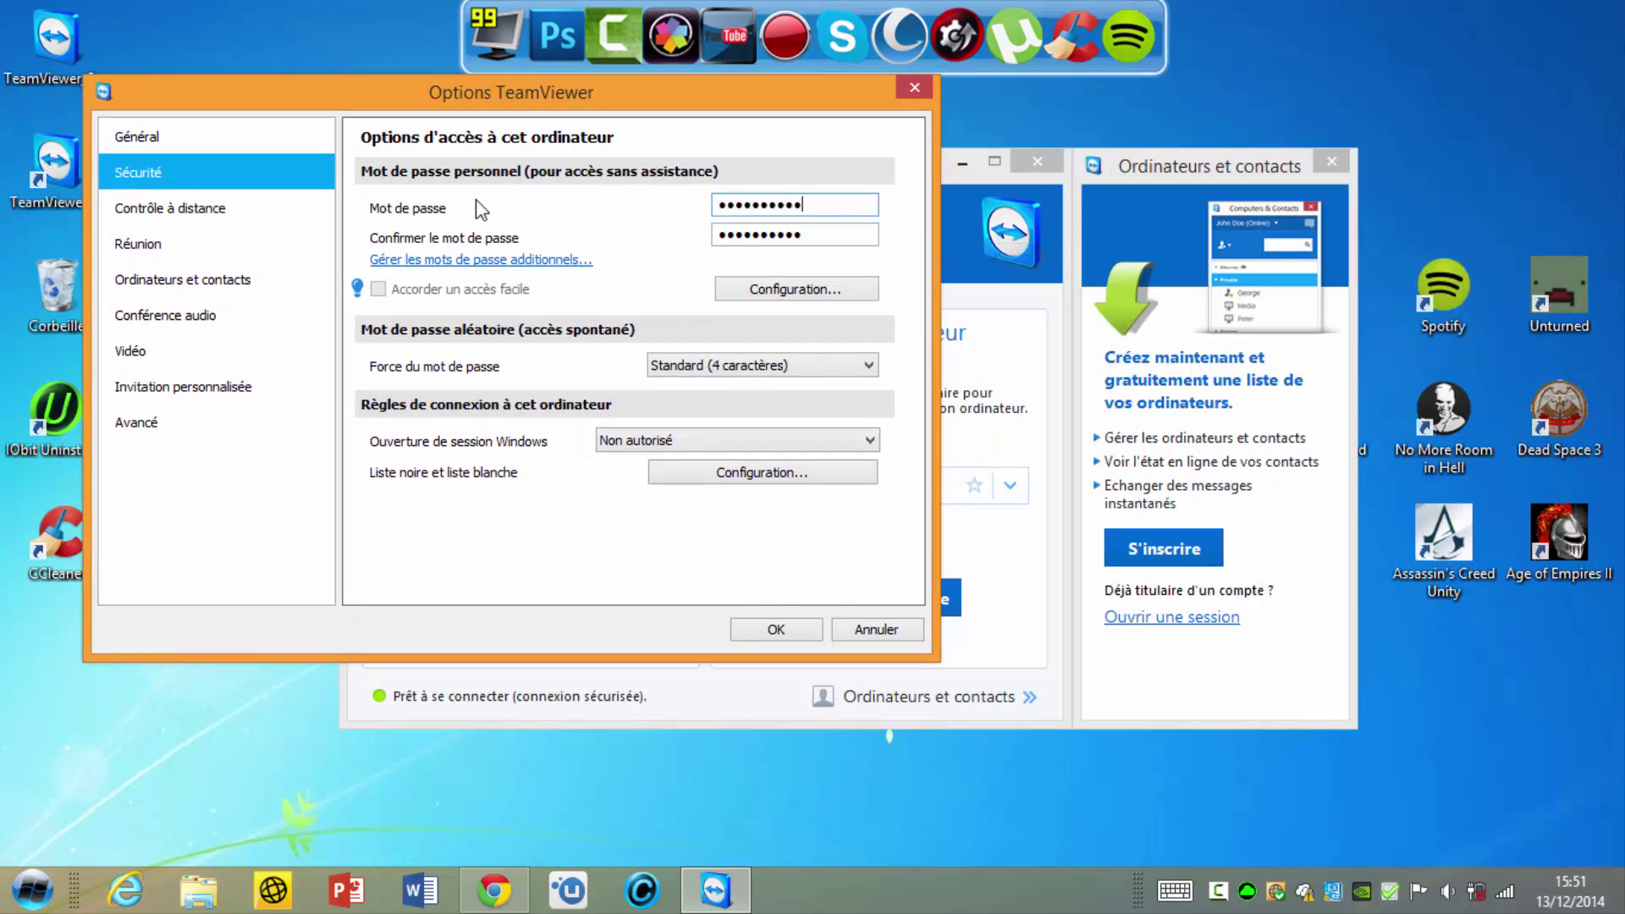
Step: Review the meeting, contacts, audio conference, video, invitation and advanced options, and close the options without saving
click(182, 242)
click(184, 285)
click(193, 315)
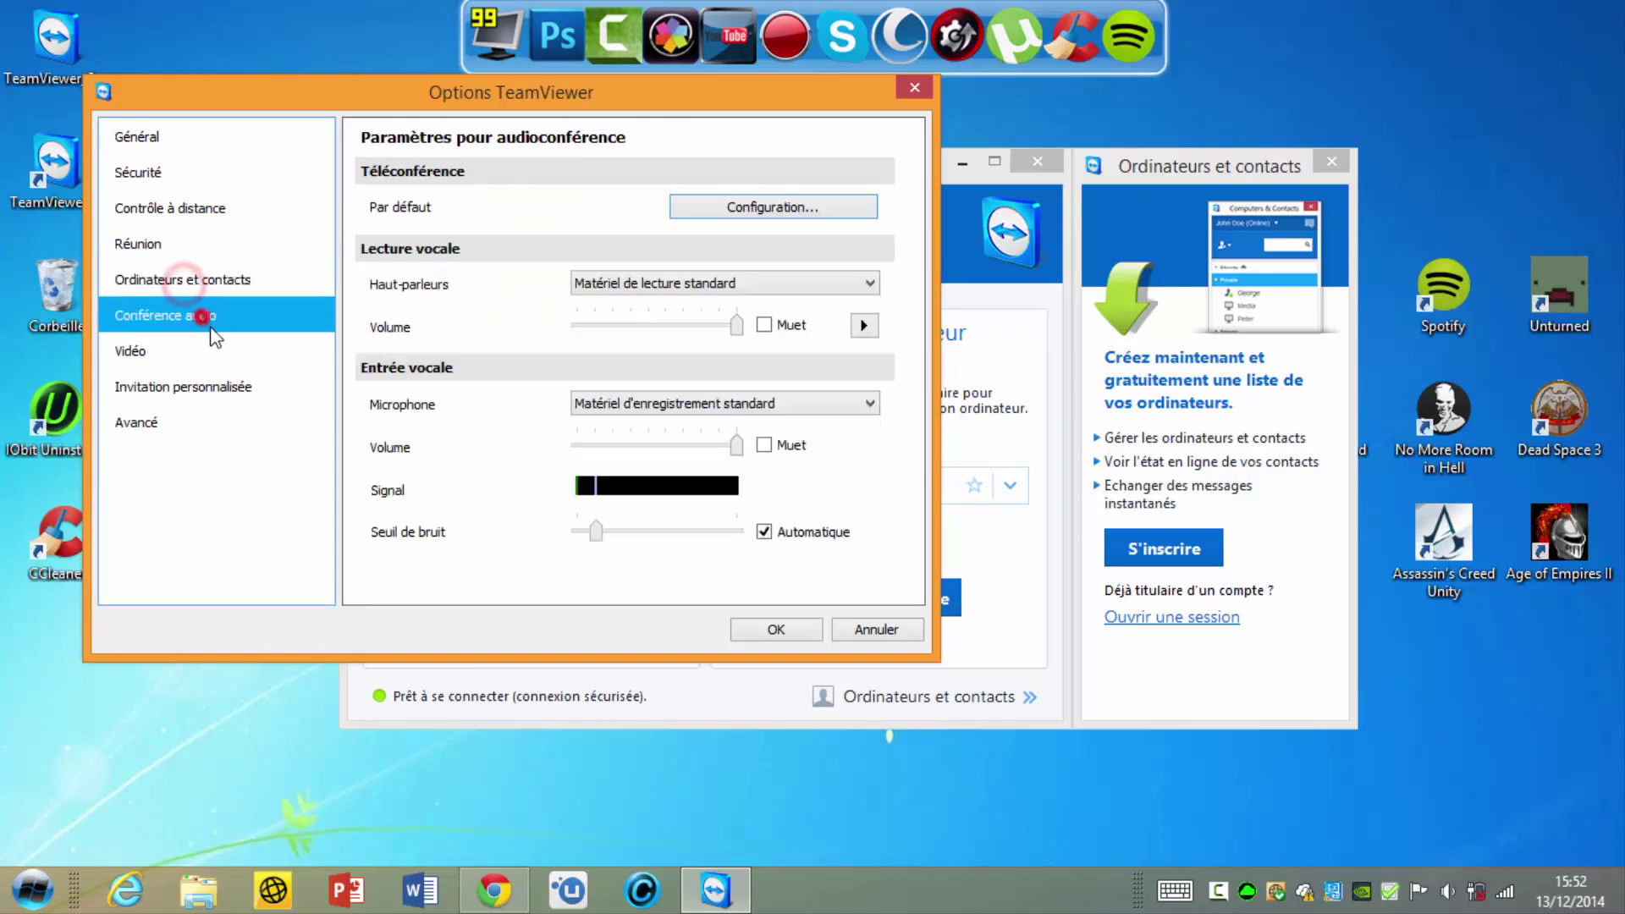
click(196, 351)
click(228, 388)
click(163, 426)
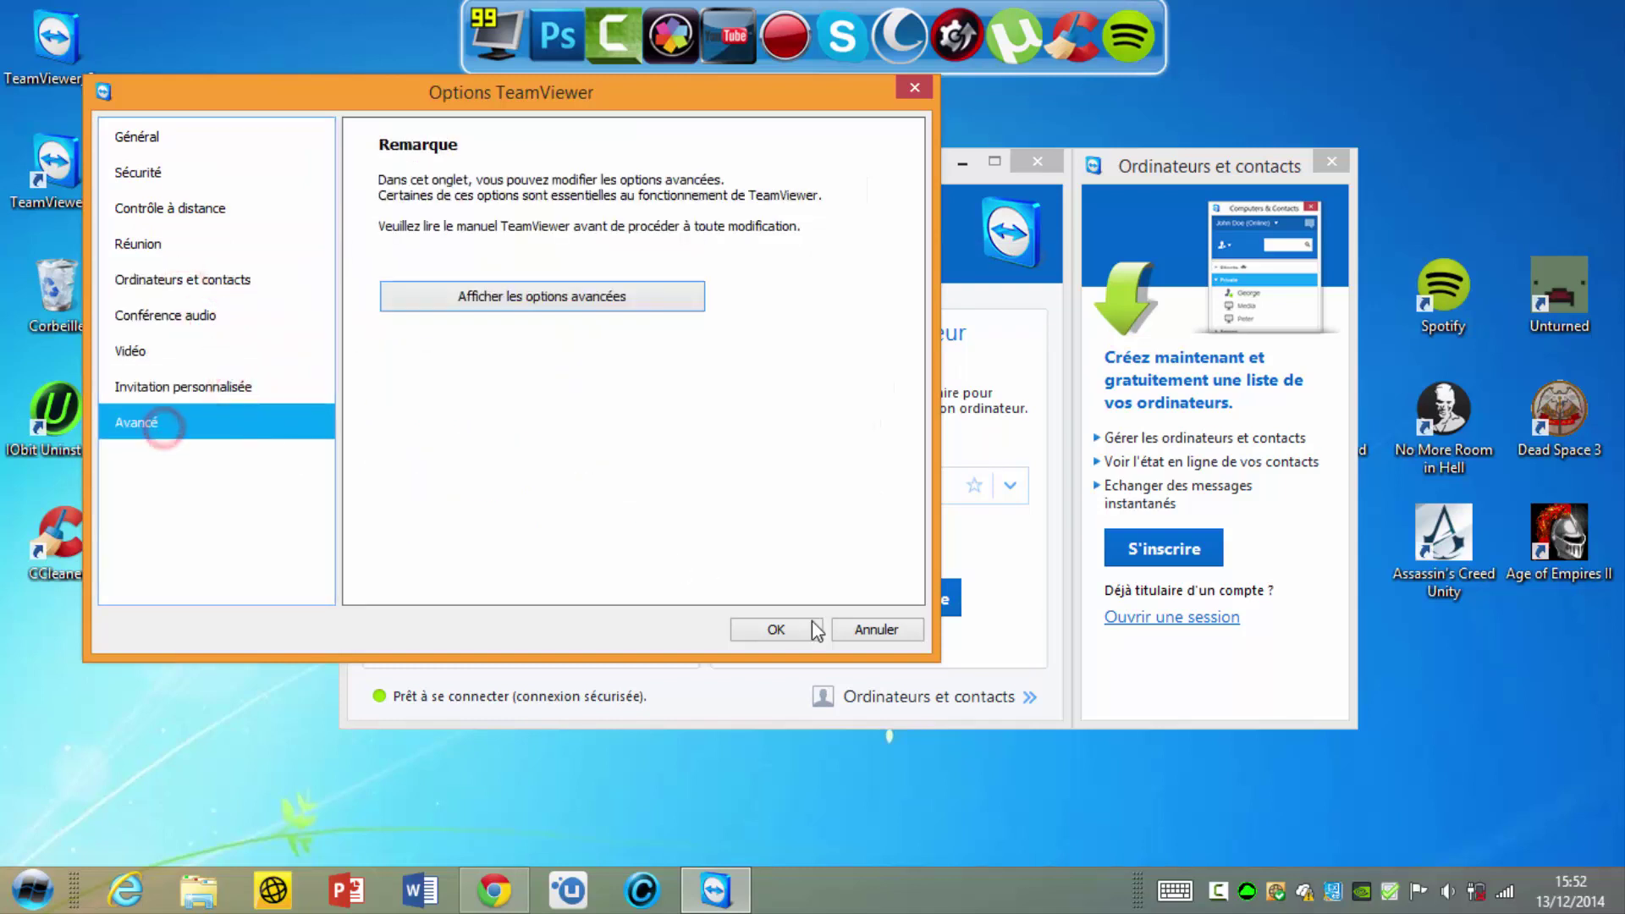
click(152, 343)
click(155, 315)
click(188, 279)
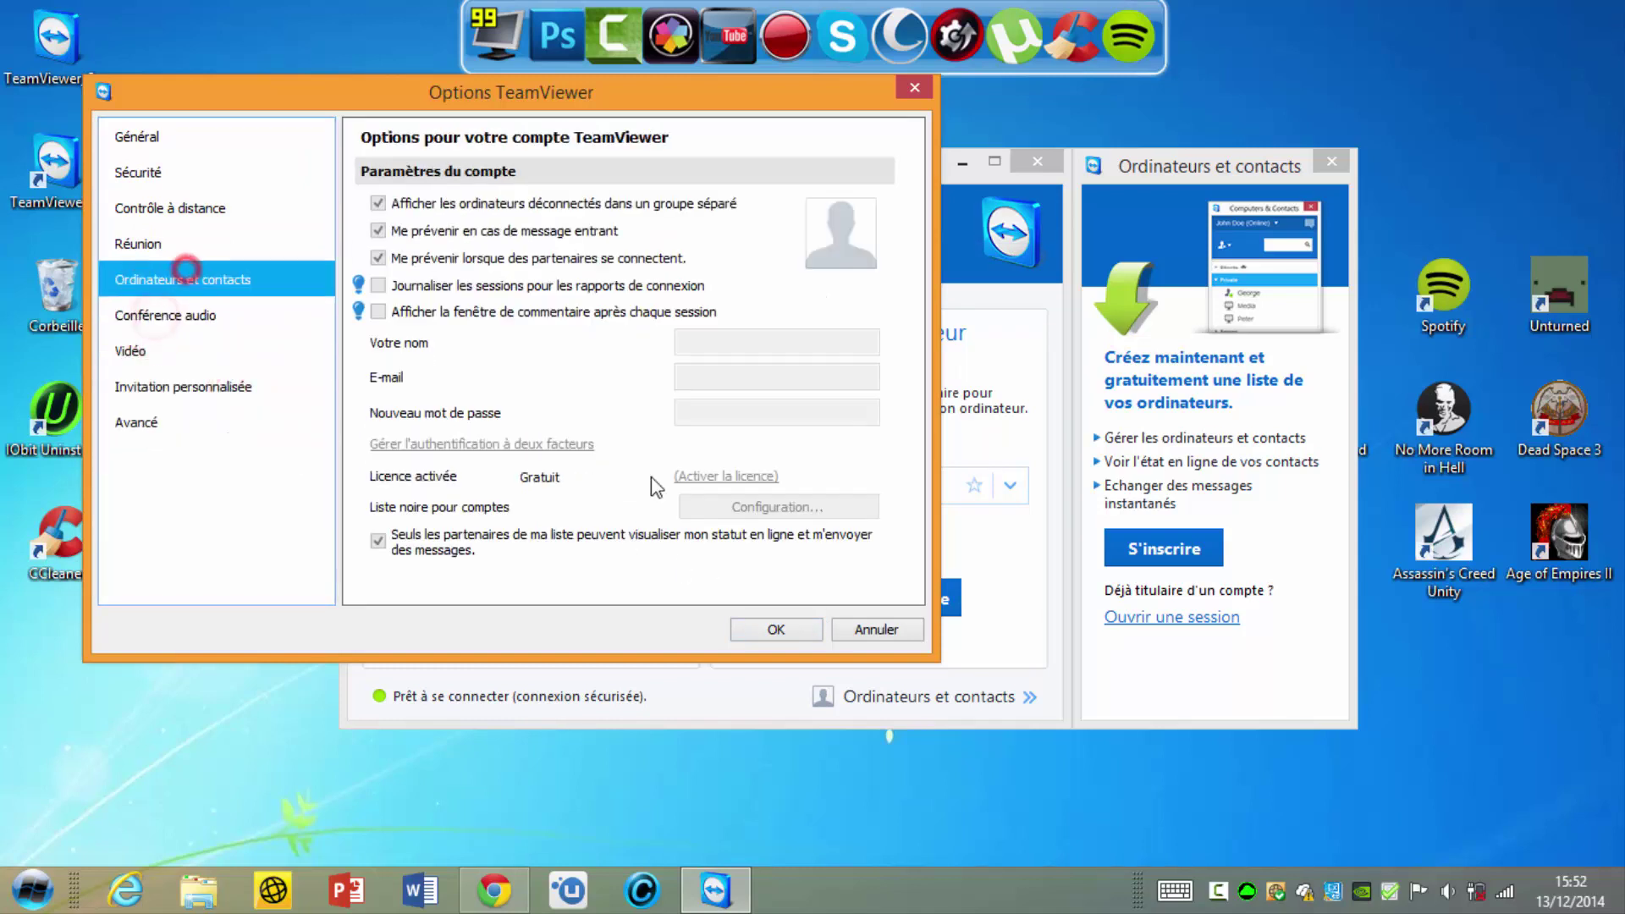
click(859, 629)
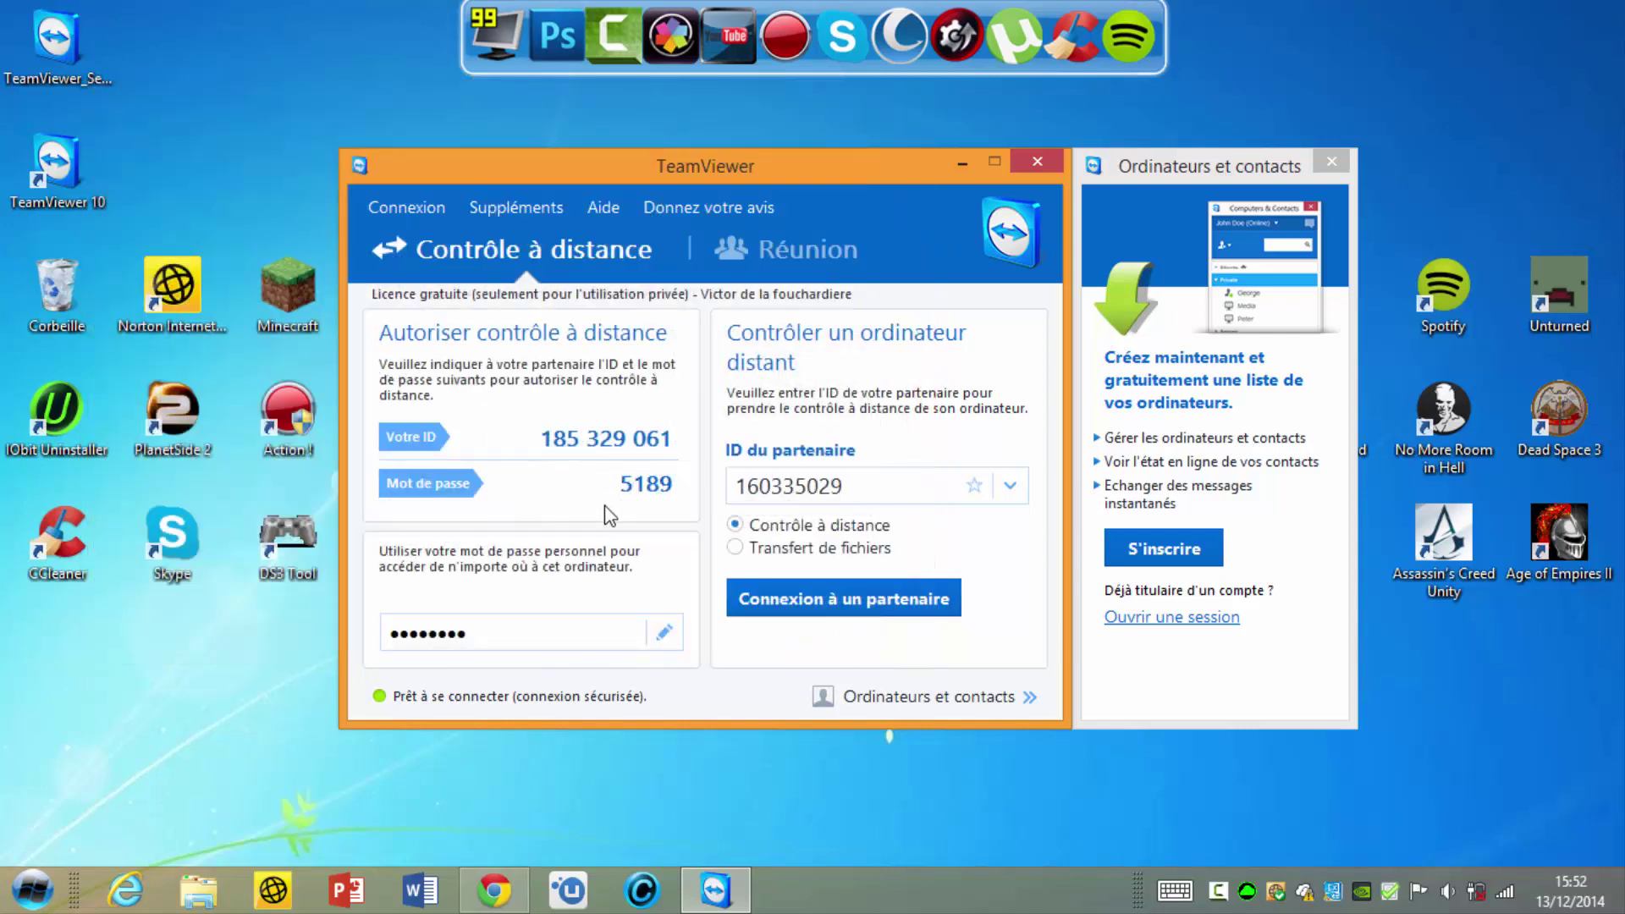
Step: Connect to the partner computer in remote control mode using the saved partner ID and the partner's password
double_click(849, 484)
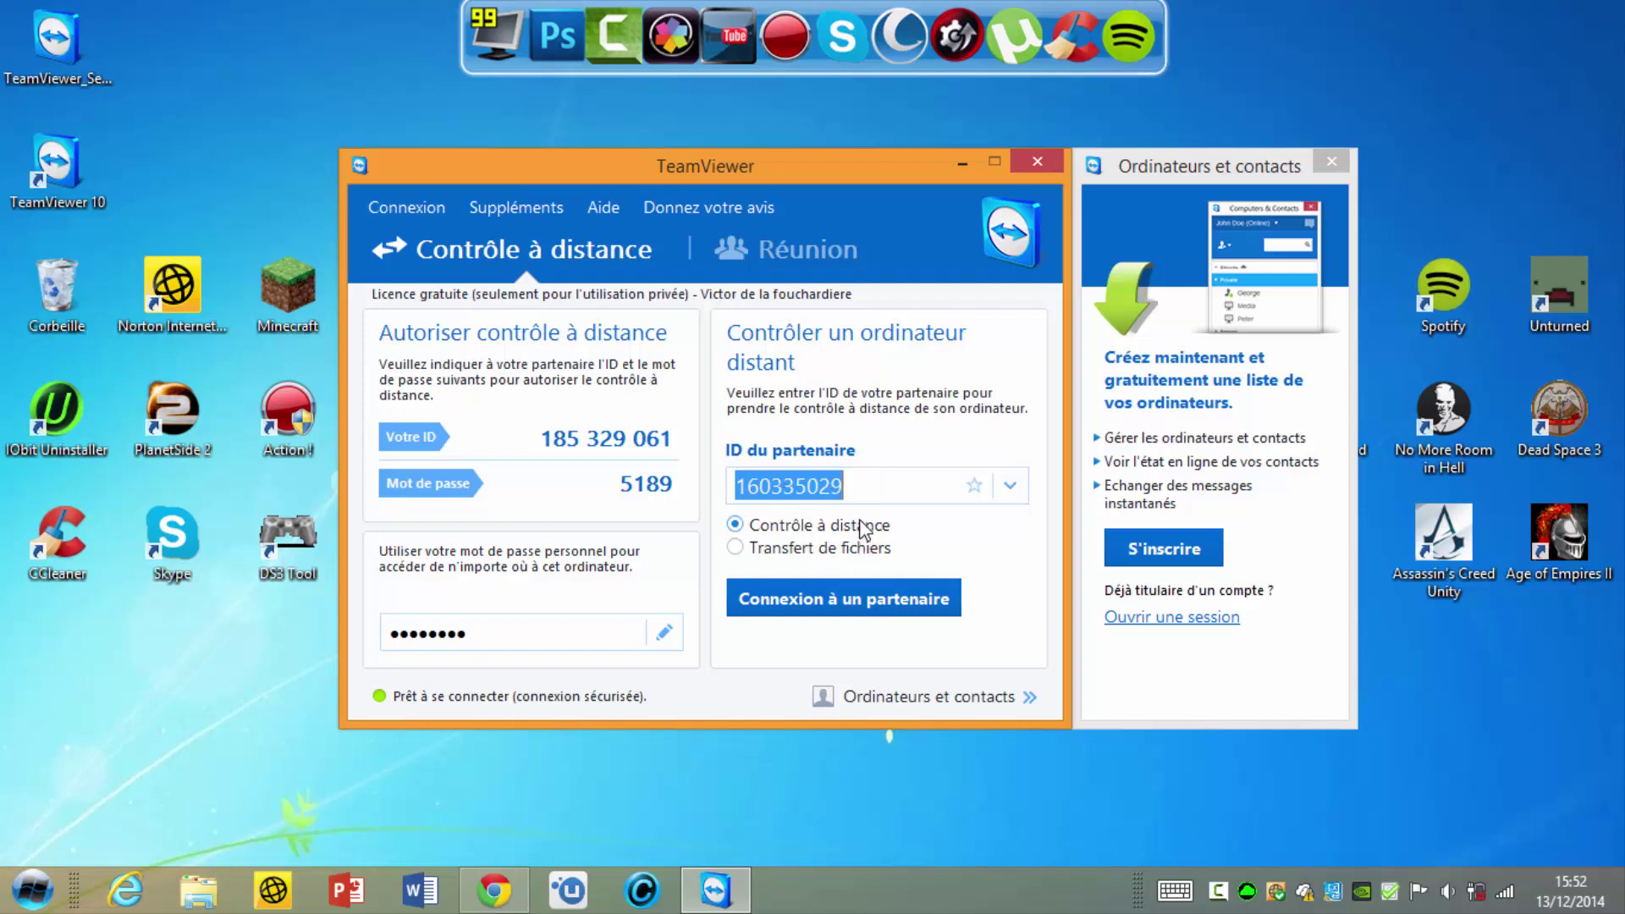
click(800, 599)
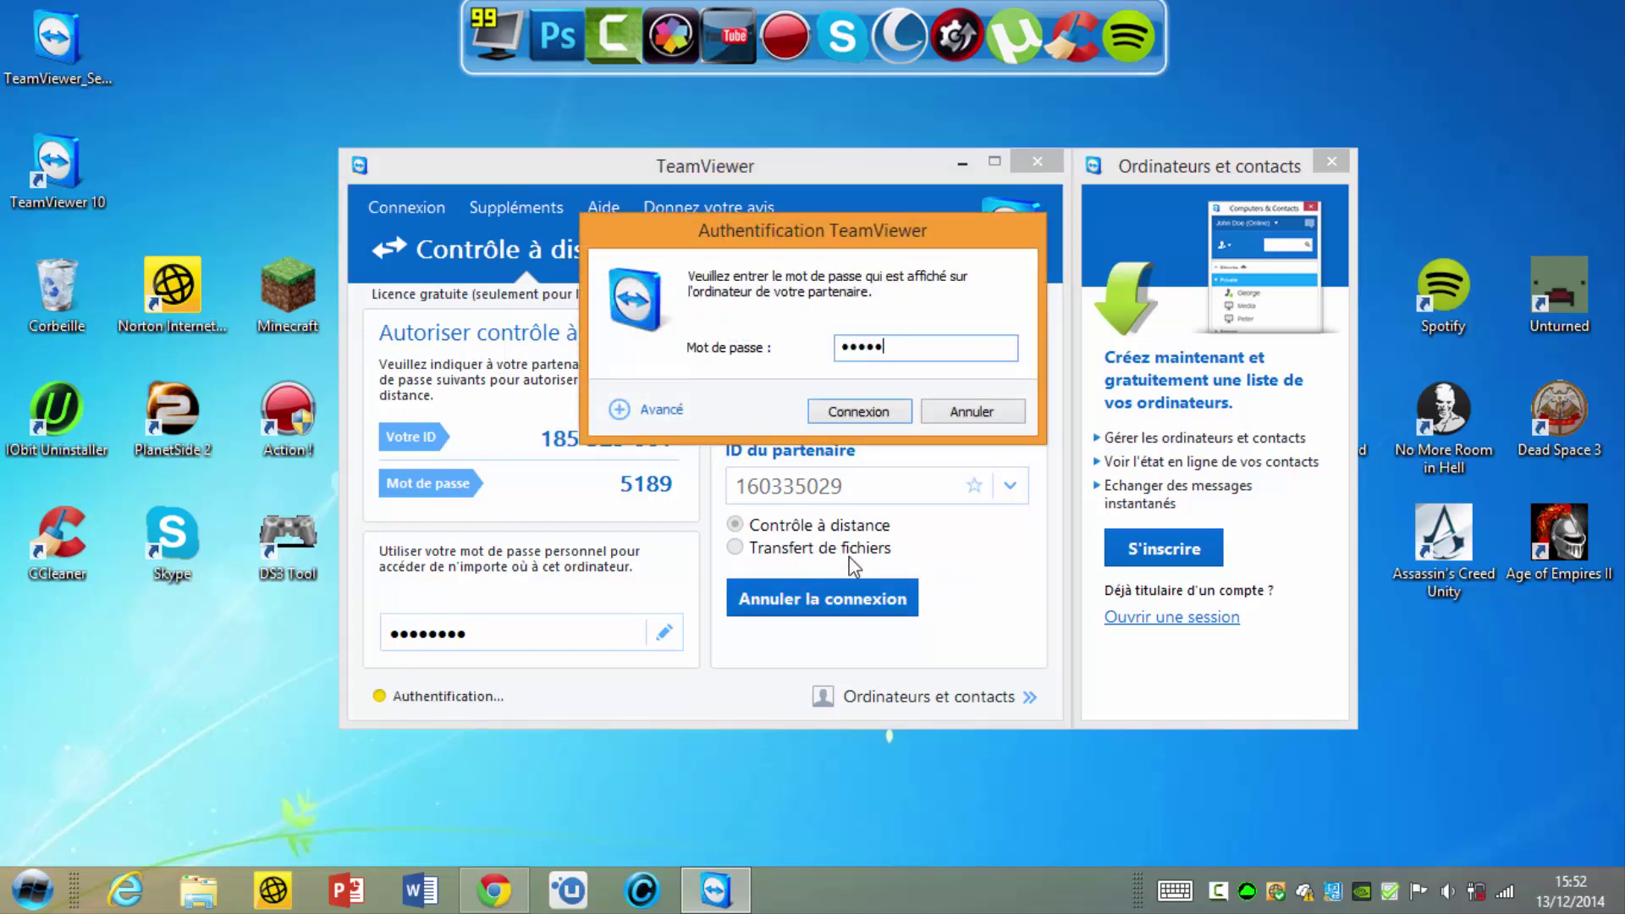
click(867, 410)
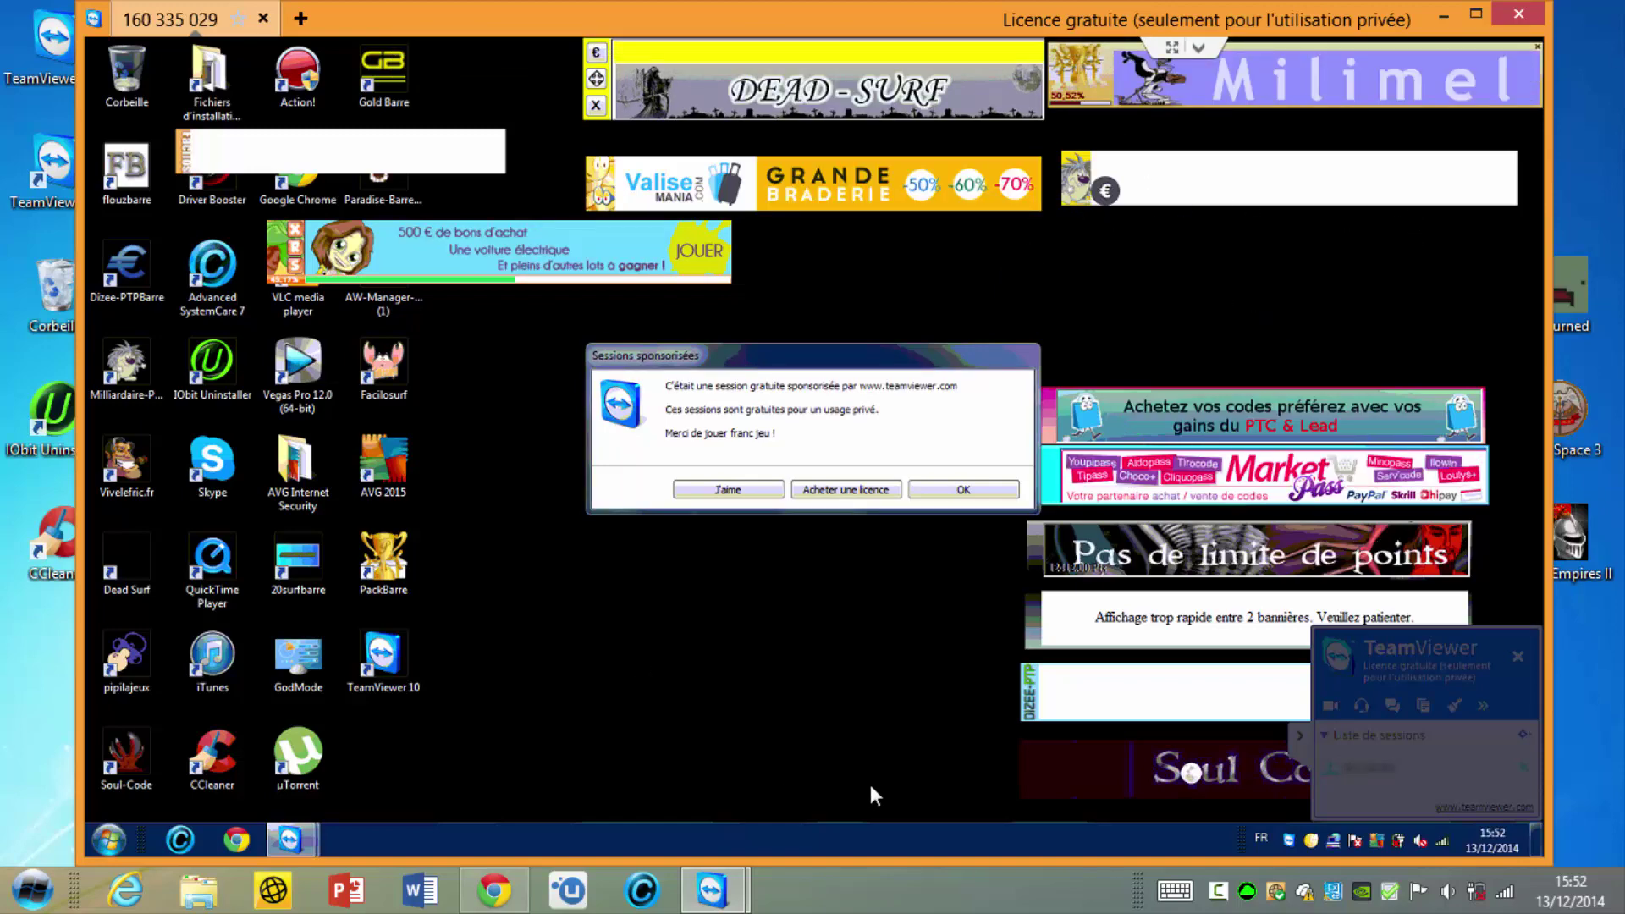
Step: Dismiss the sponsored-session notice on the remote computer and try opening and closing its Start menu
click(936, 489)
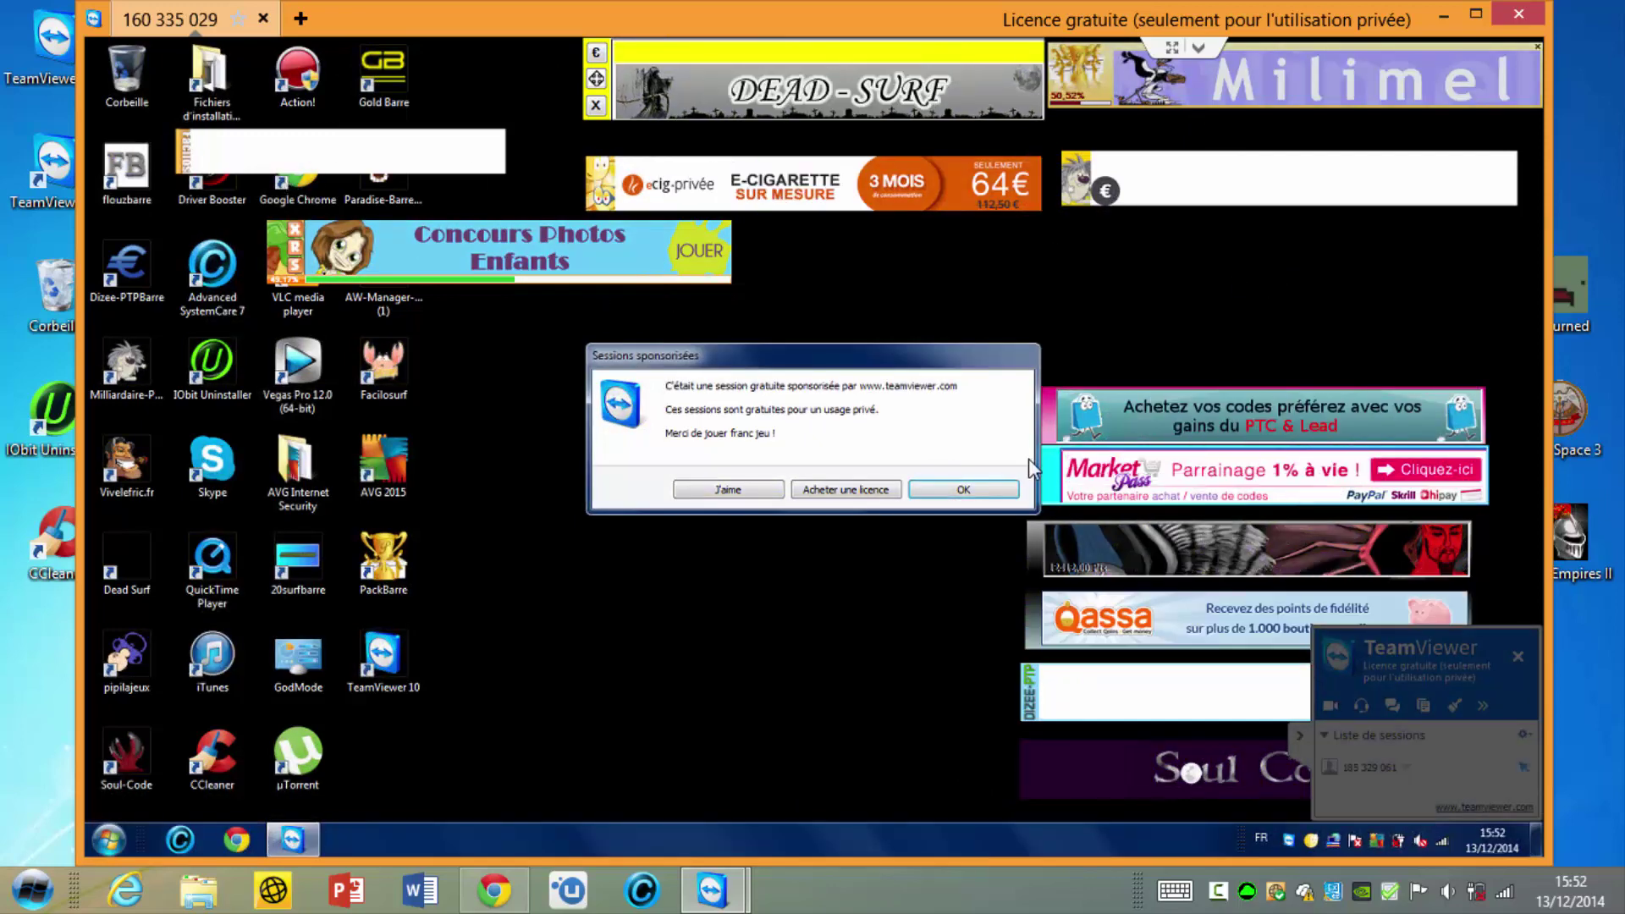
click(962, 491)
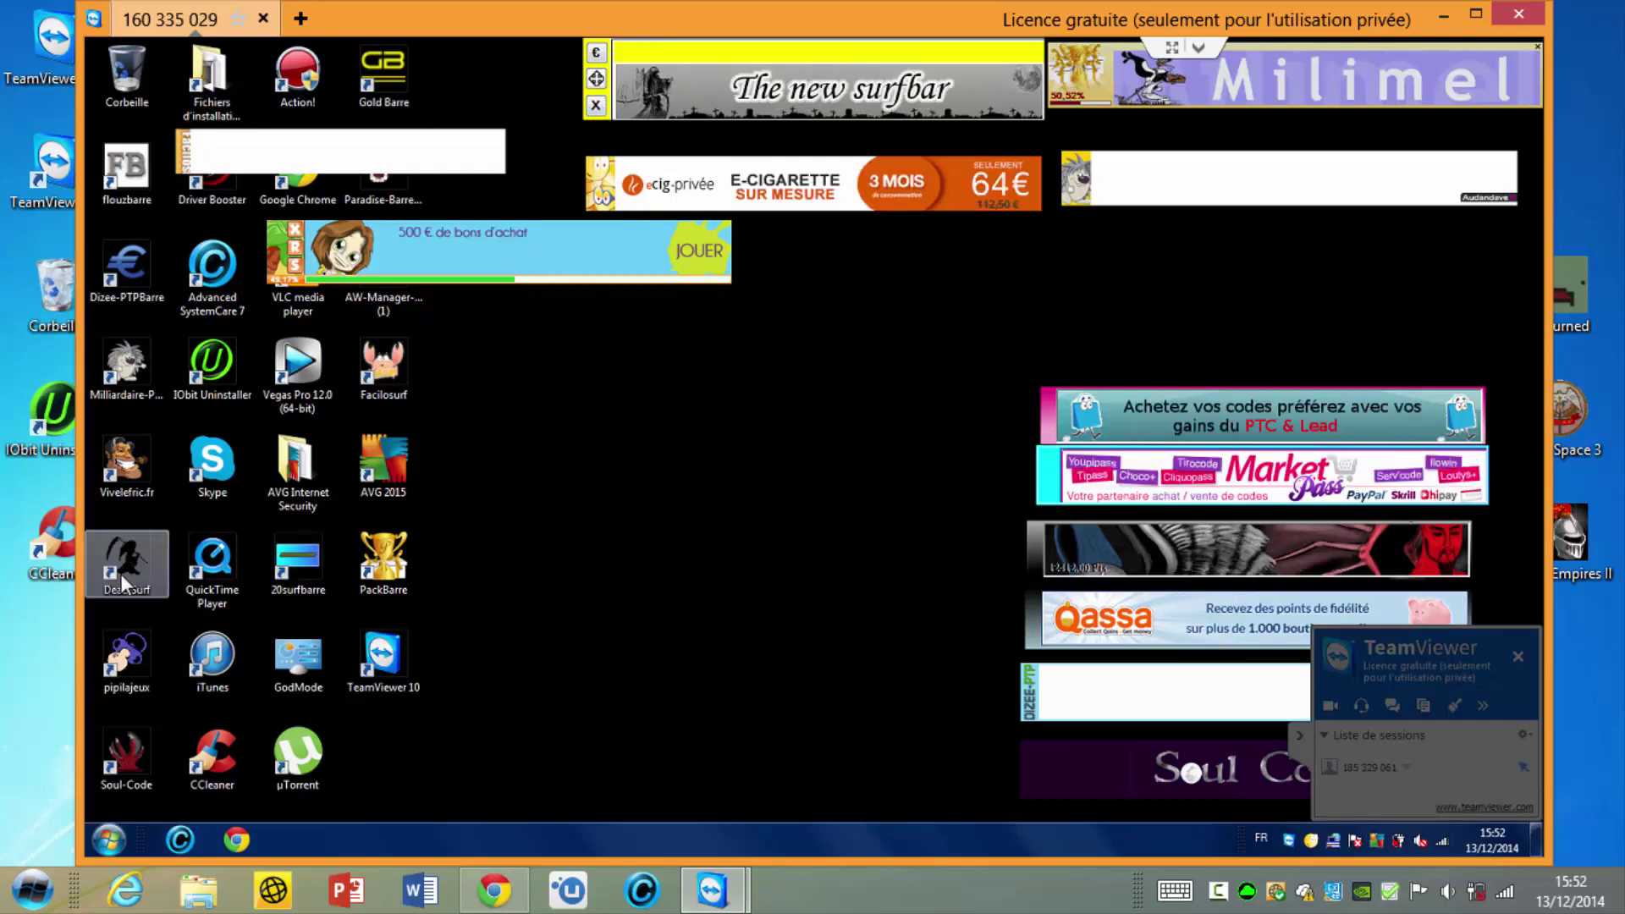
click(106, 844)
click(702, 713)
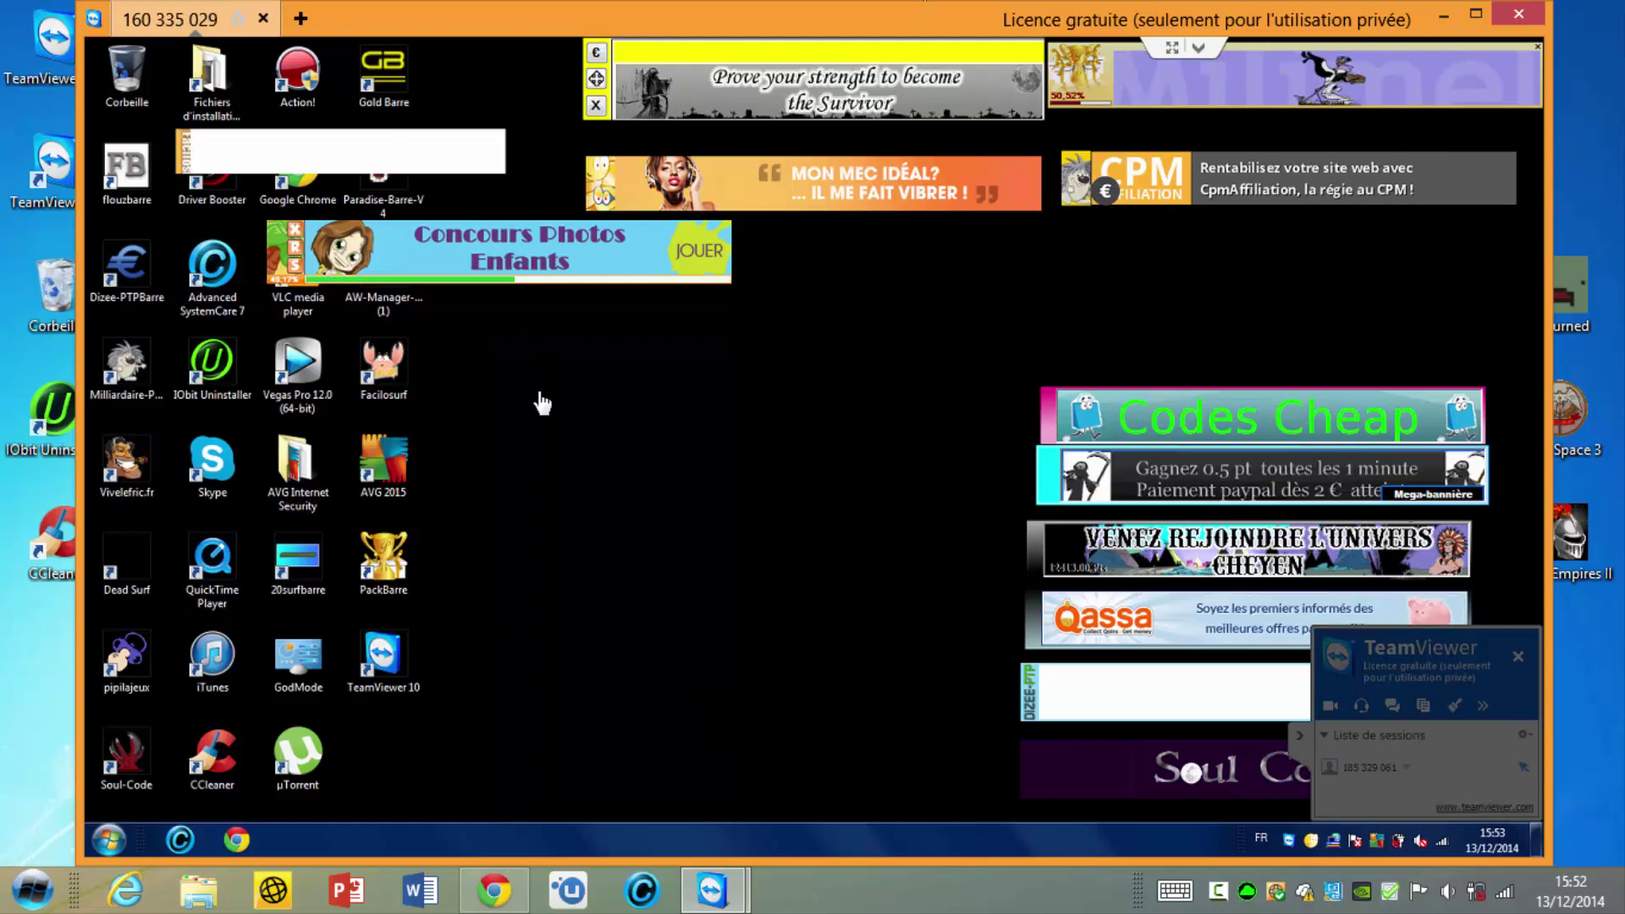
Step: Examine the remote session's Actions, Visualiser and Audio/Vidéo commands, including the computer locking and remote restart options
click(1199, 47)
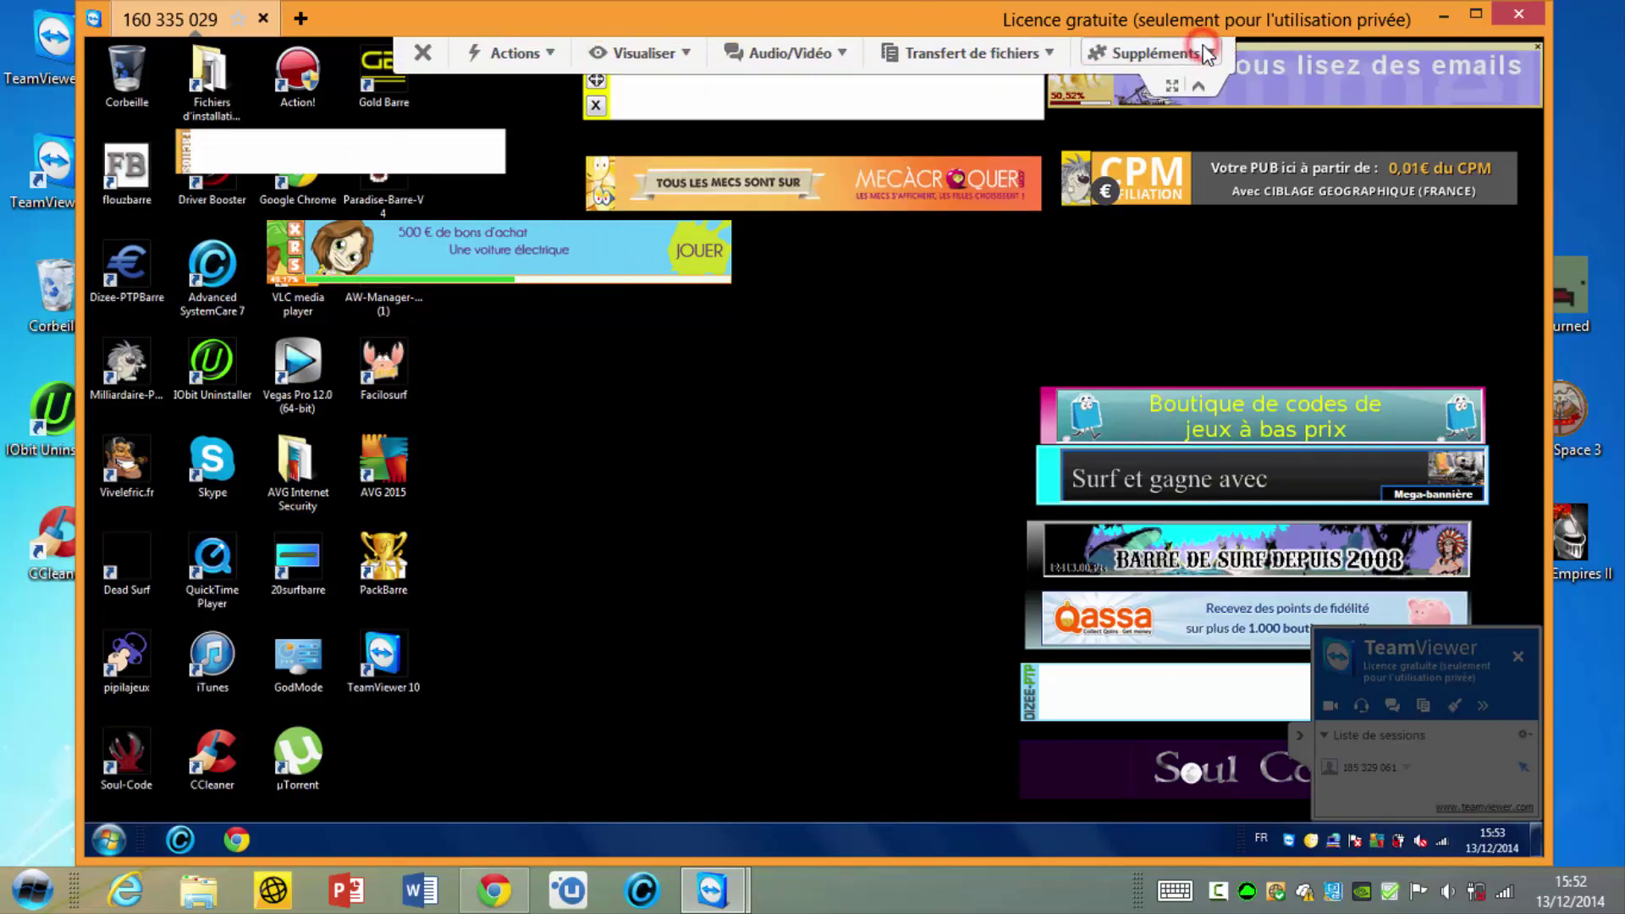
click(513, 58)
mouse_move(552, 144)
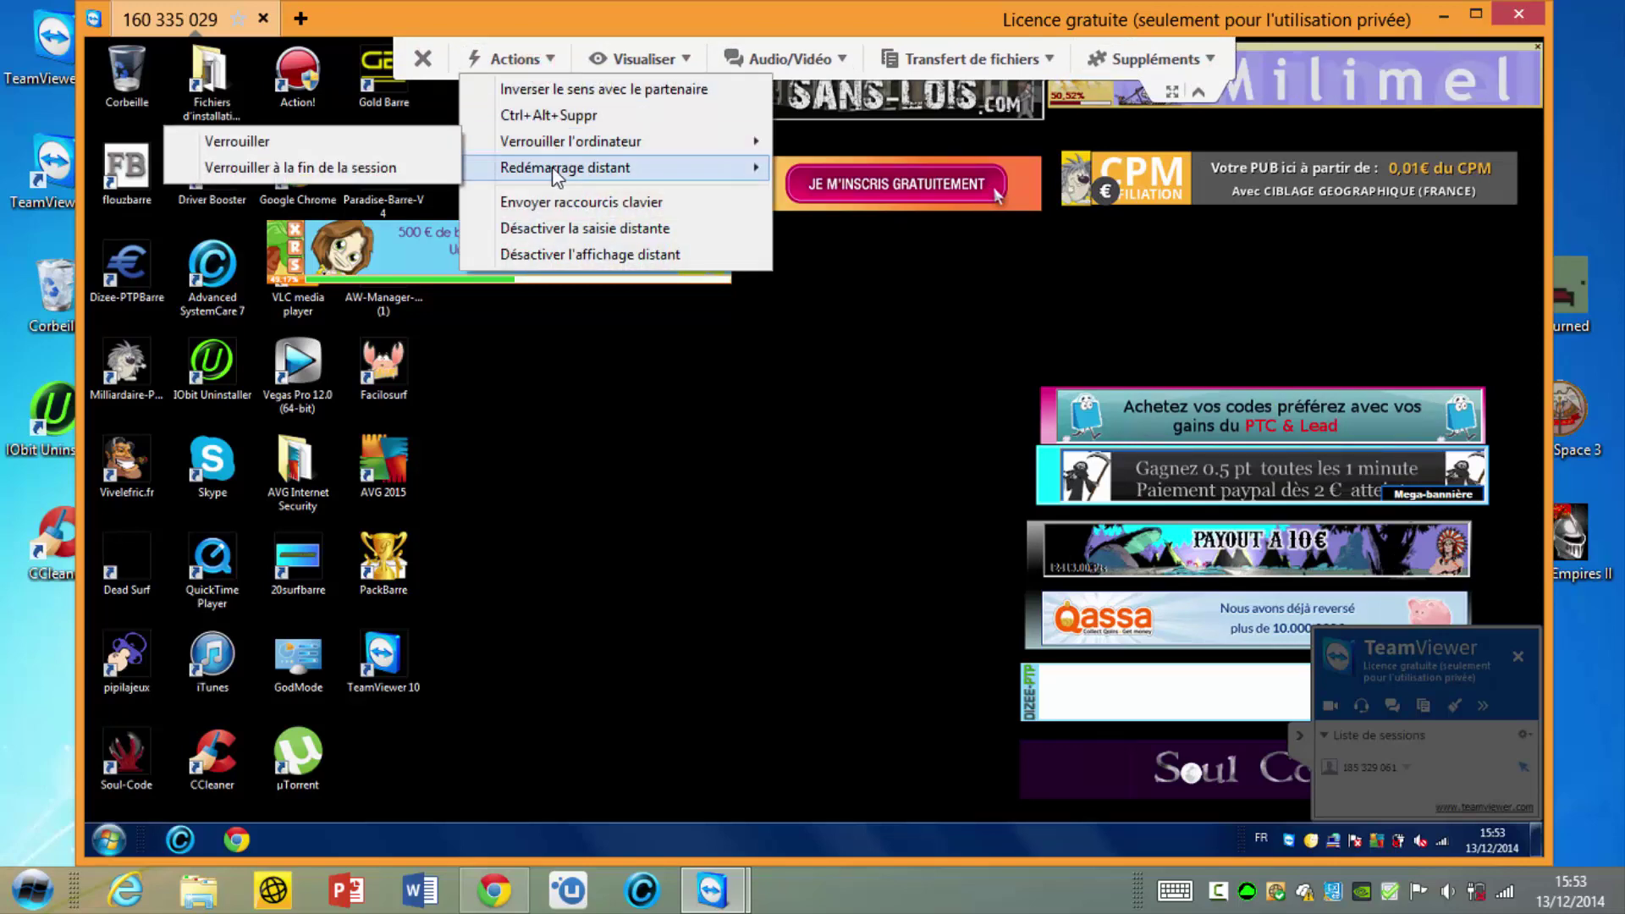
mouse_move(556, 172)
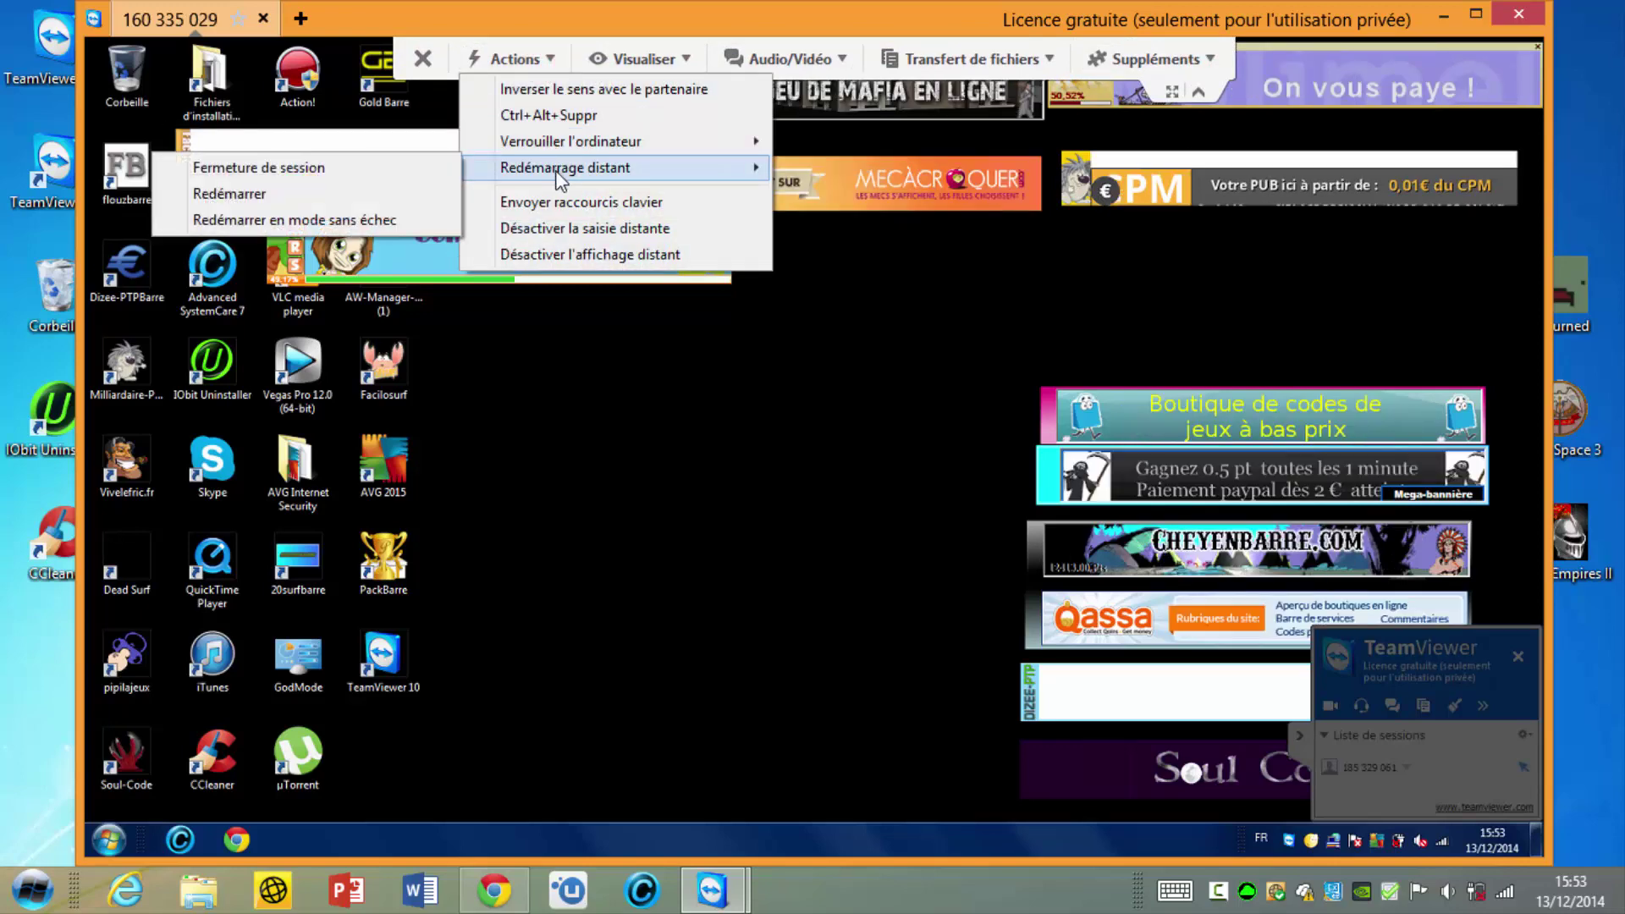
click(647, 383)
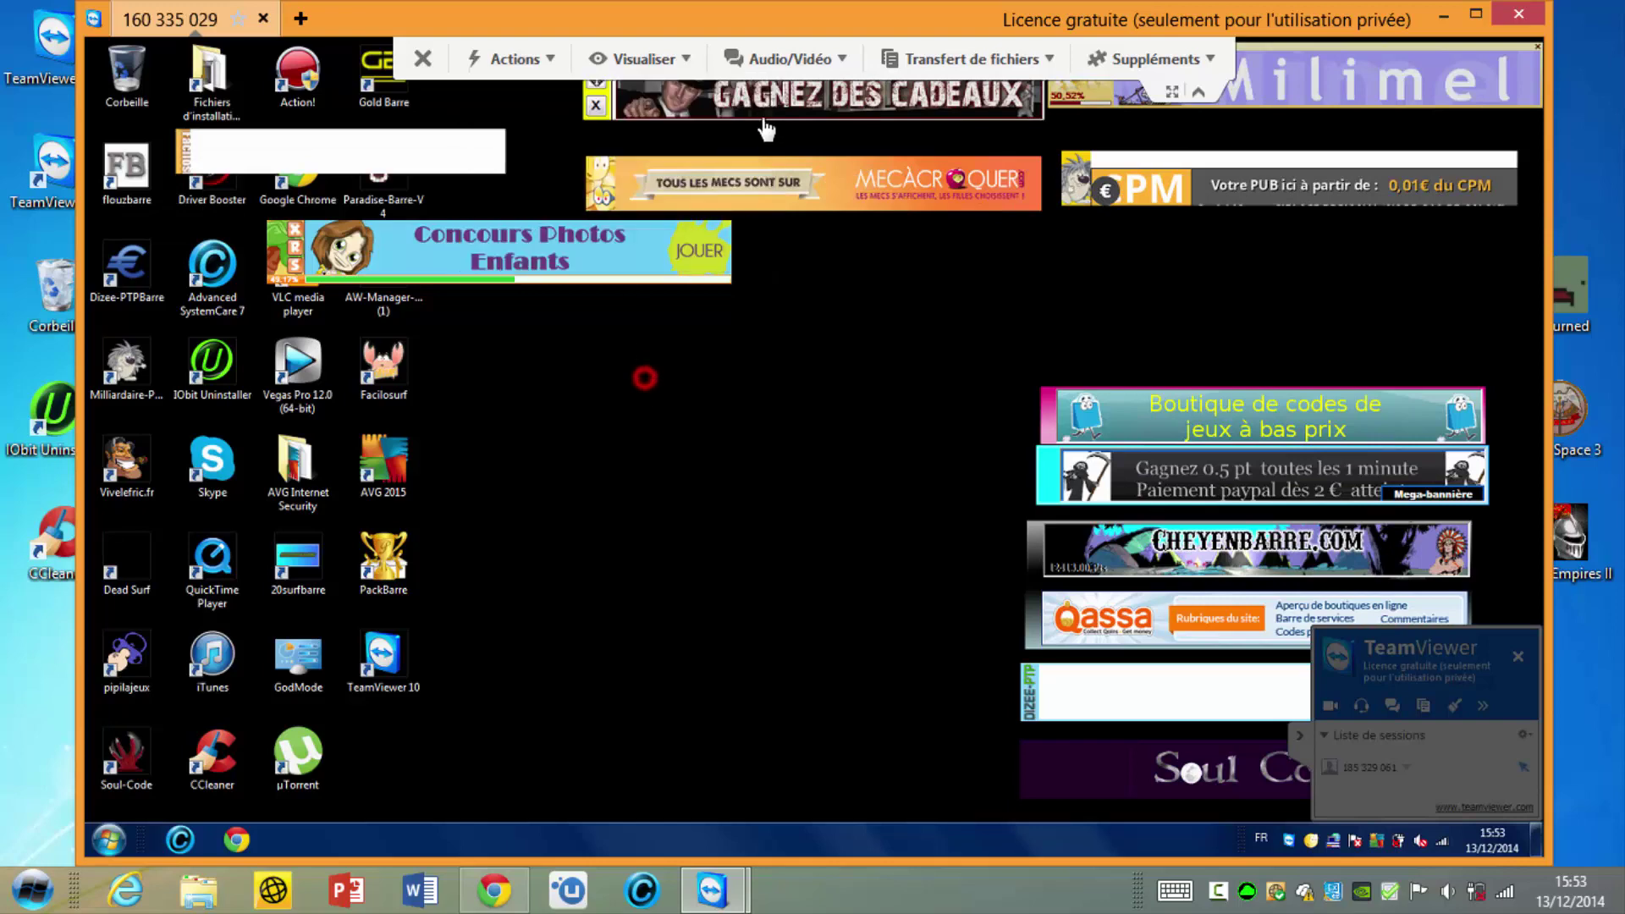
click(679, 60)
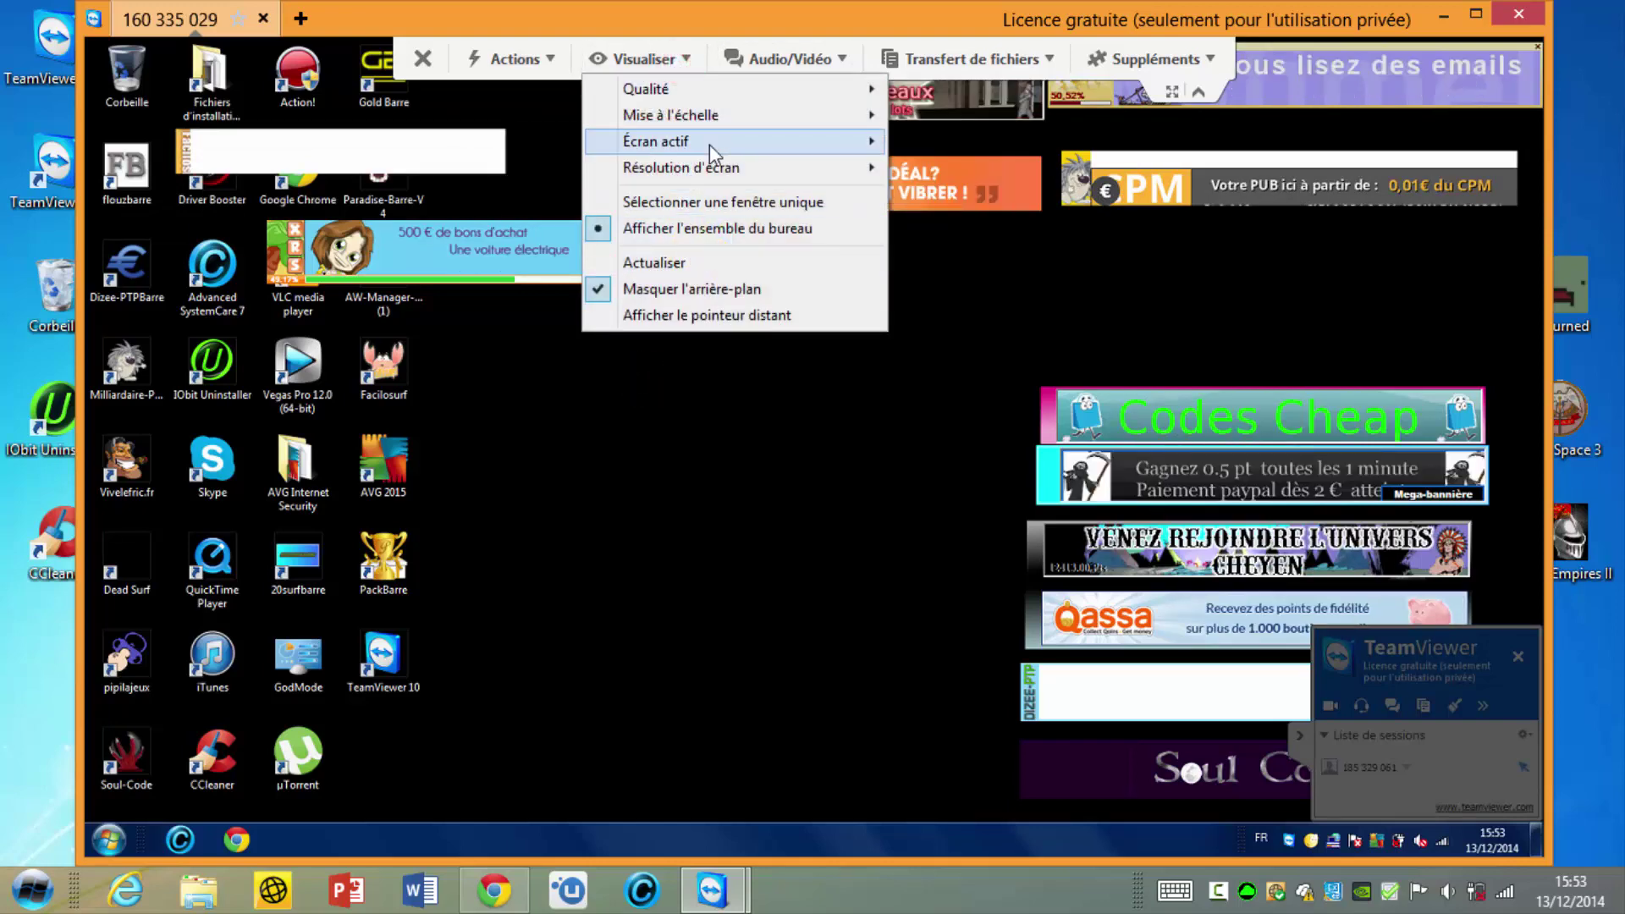
click(730, 66)
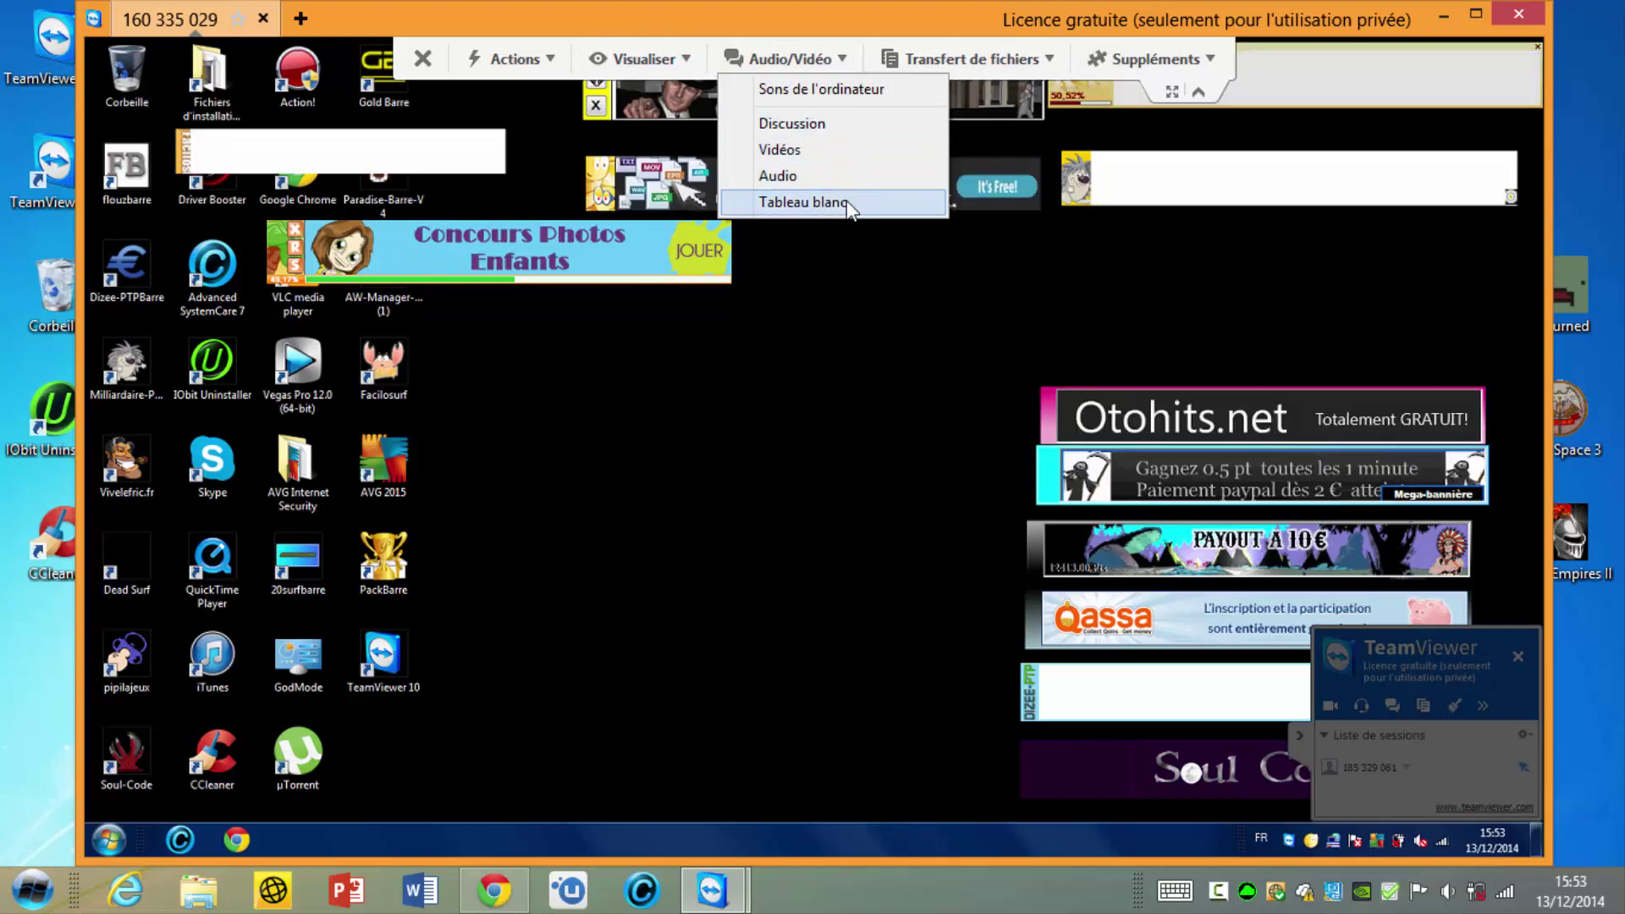
click(886, 342)
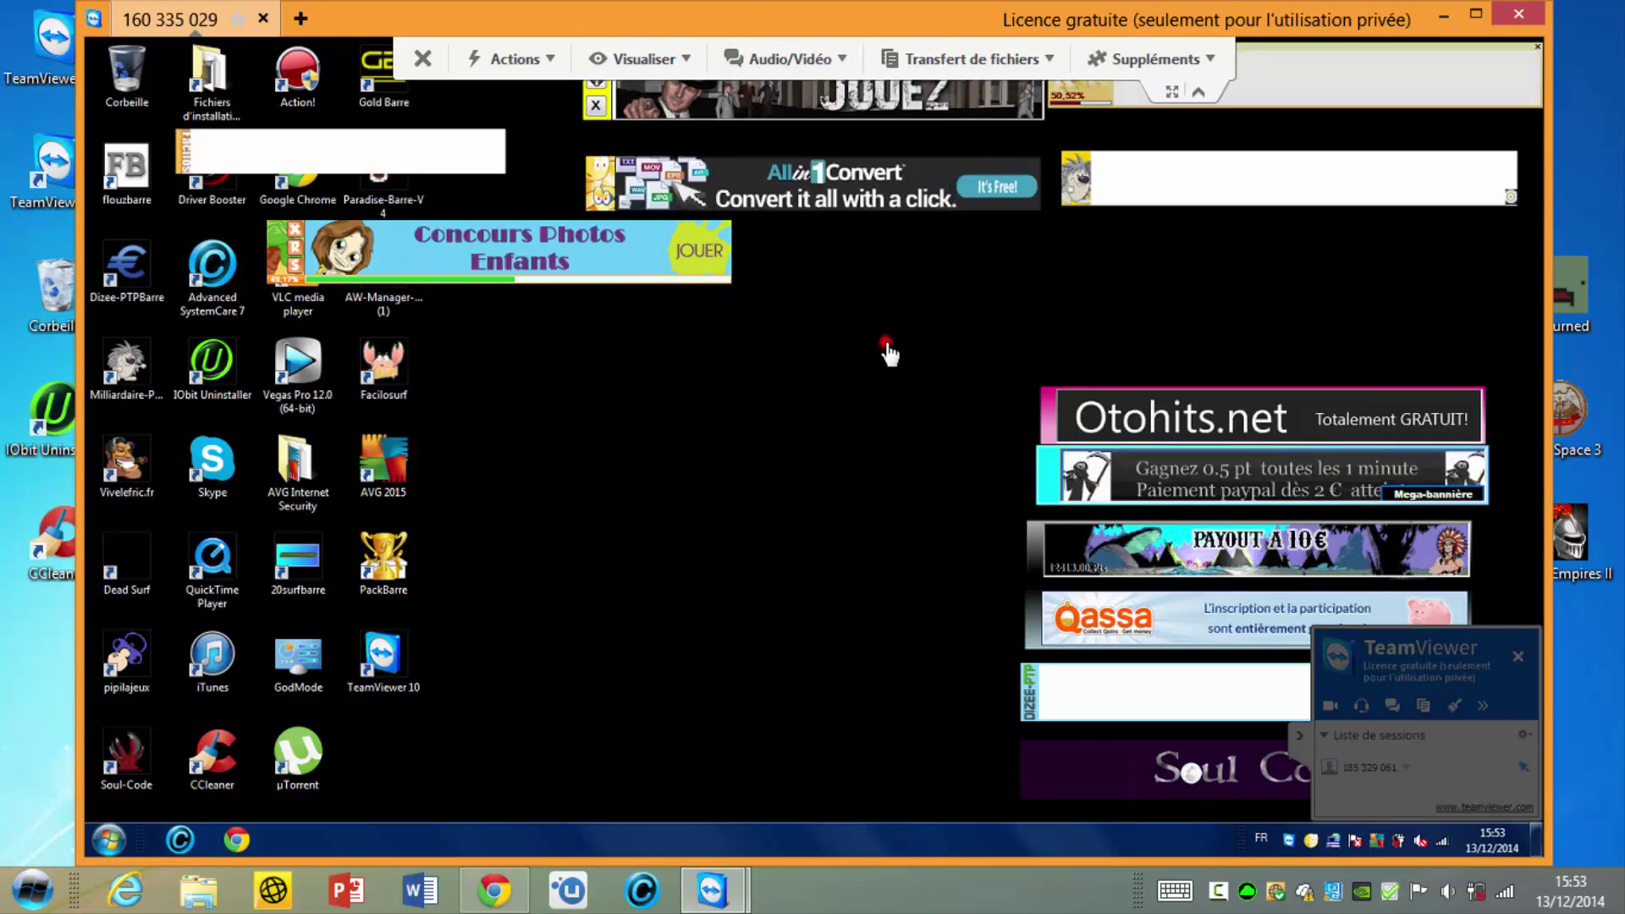
Step: Examine the remote session's Transfert de fichiers and Suppléments commands, including the remote update and system information options
click(1003, 65)
click(959, 318)
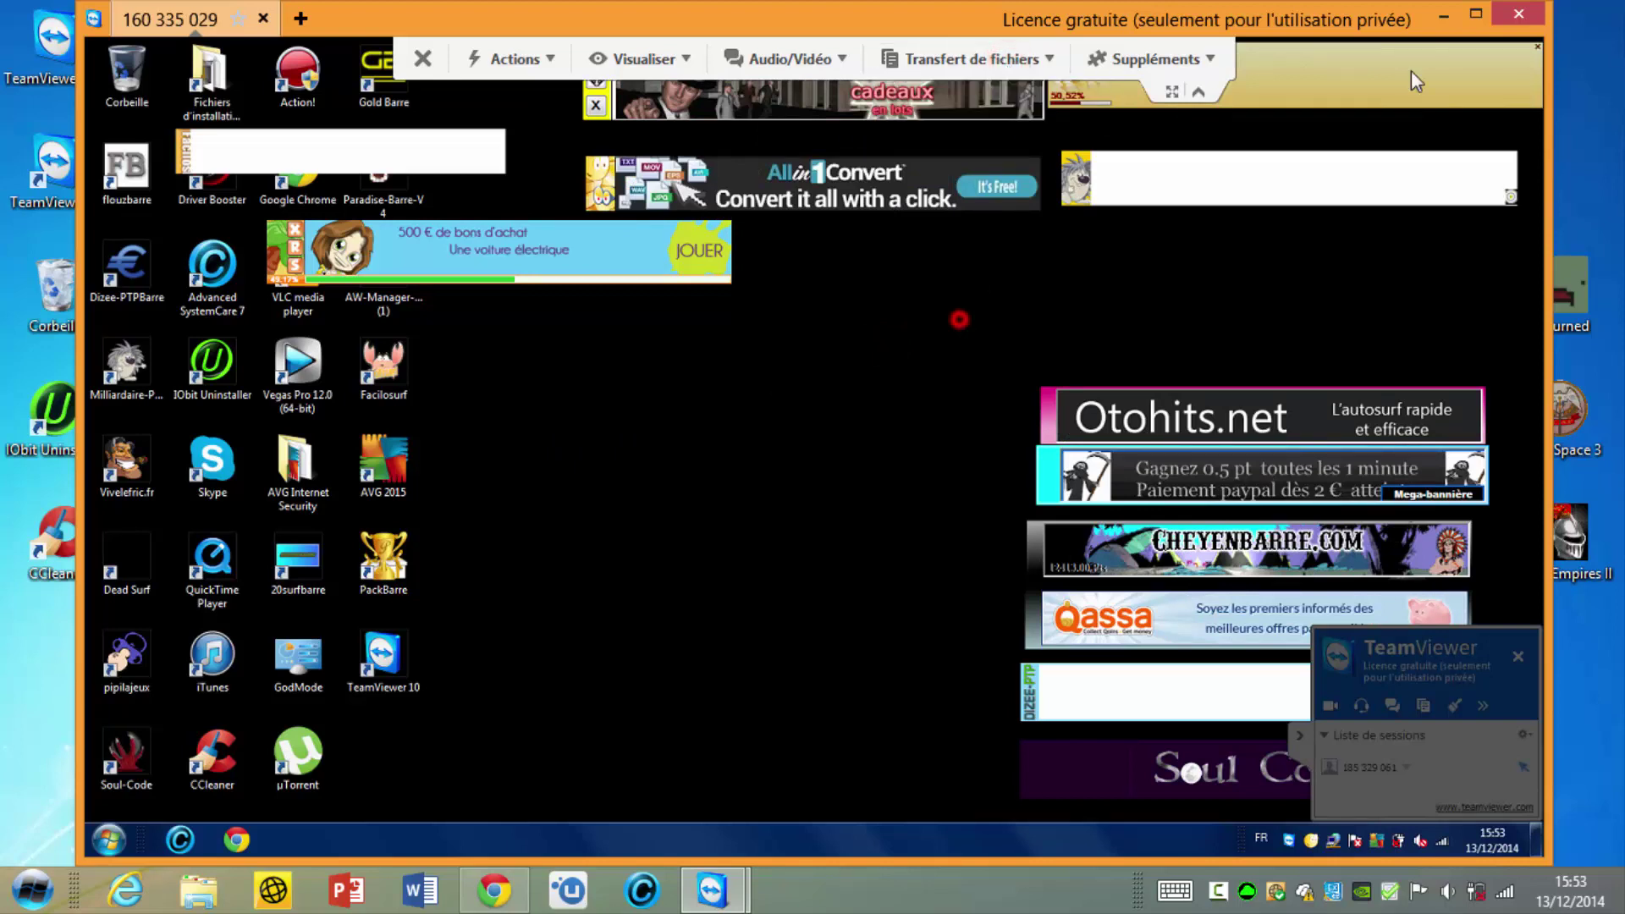
click(1197, 56)
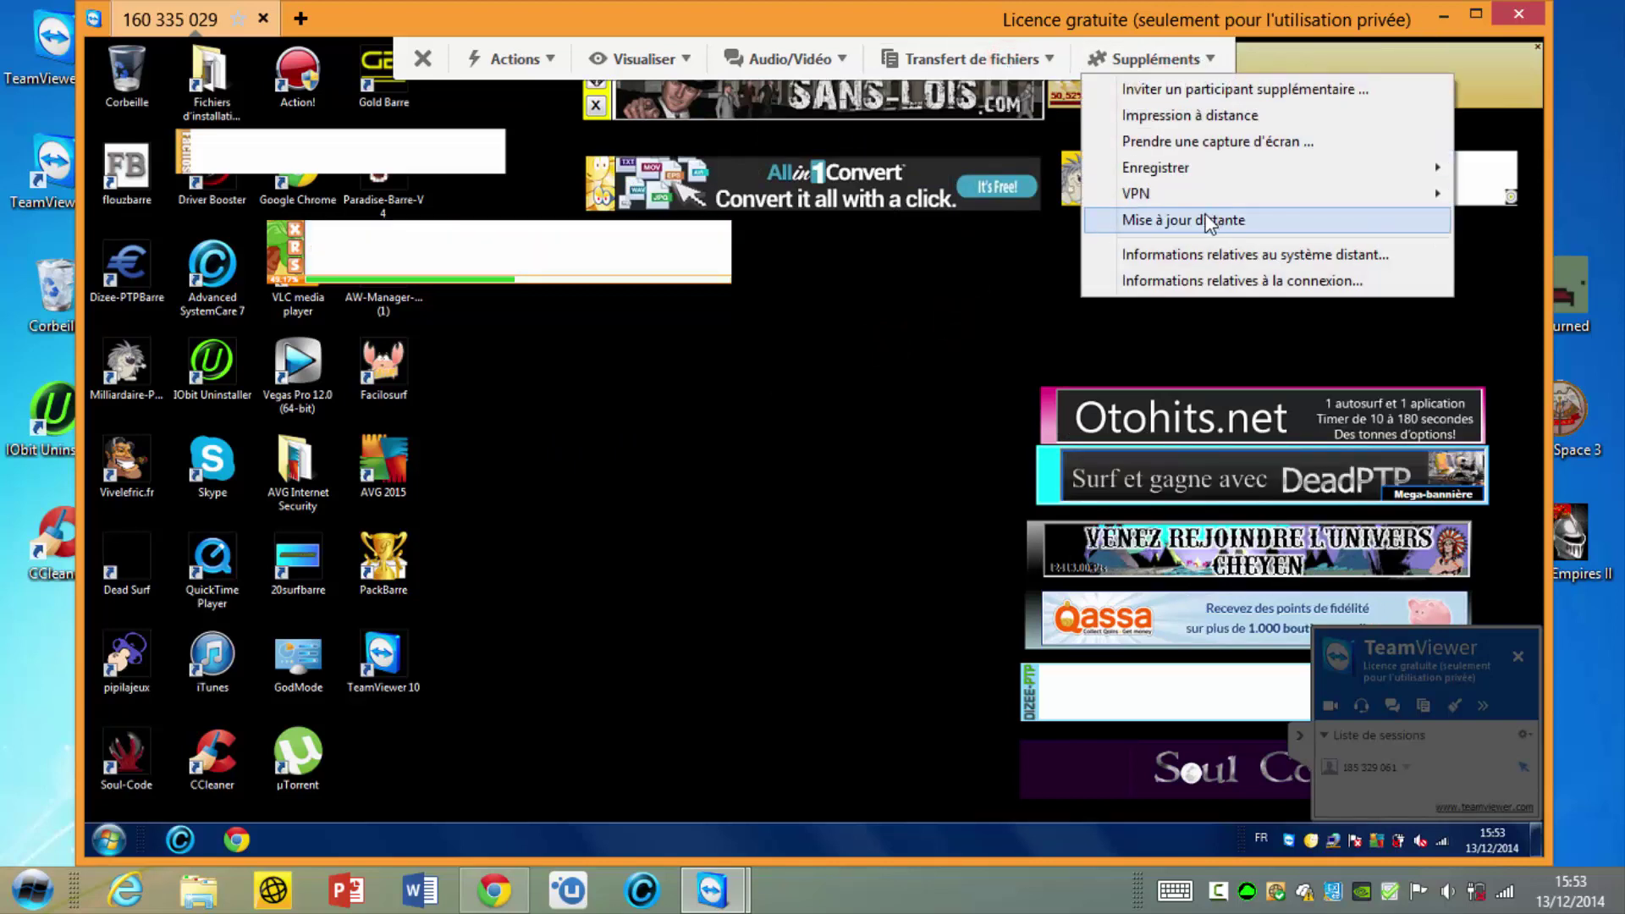
click(985, 289)
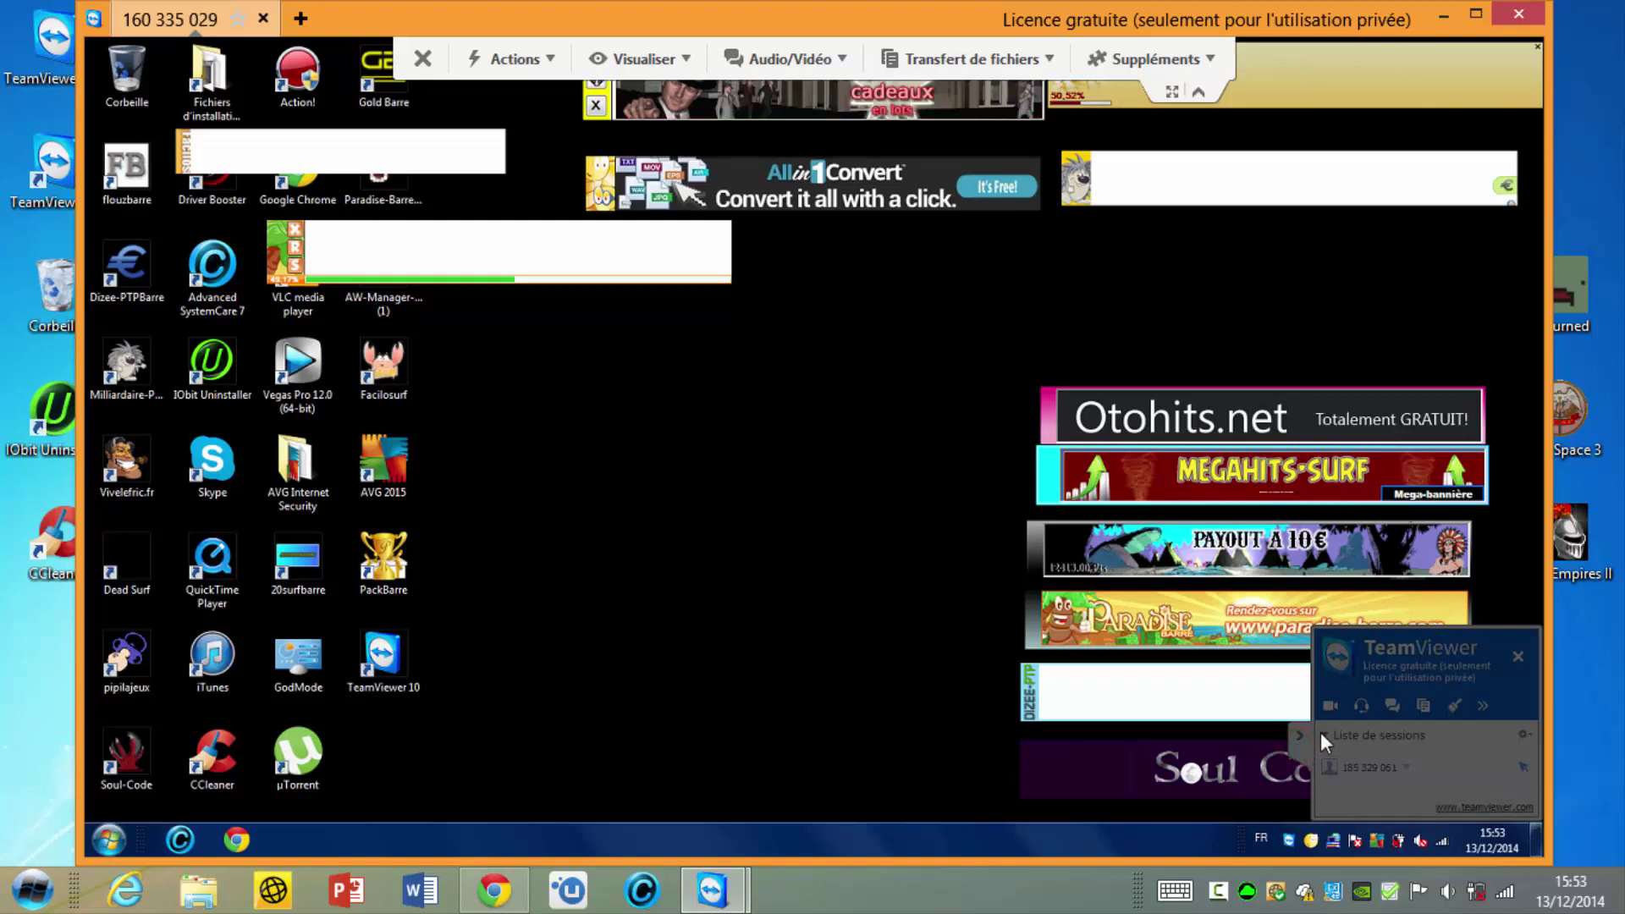
Step: Collapse the session list on the remote desktop, end the remote control session and dismiss the sponsored-session notice
click(1298, 731)
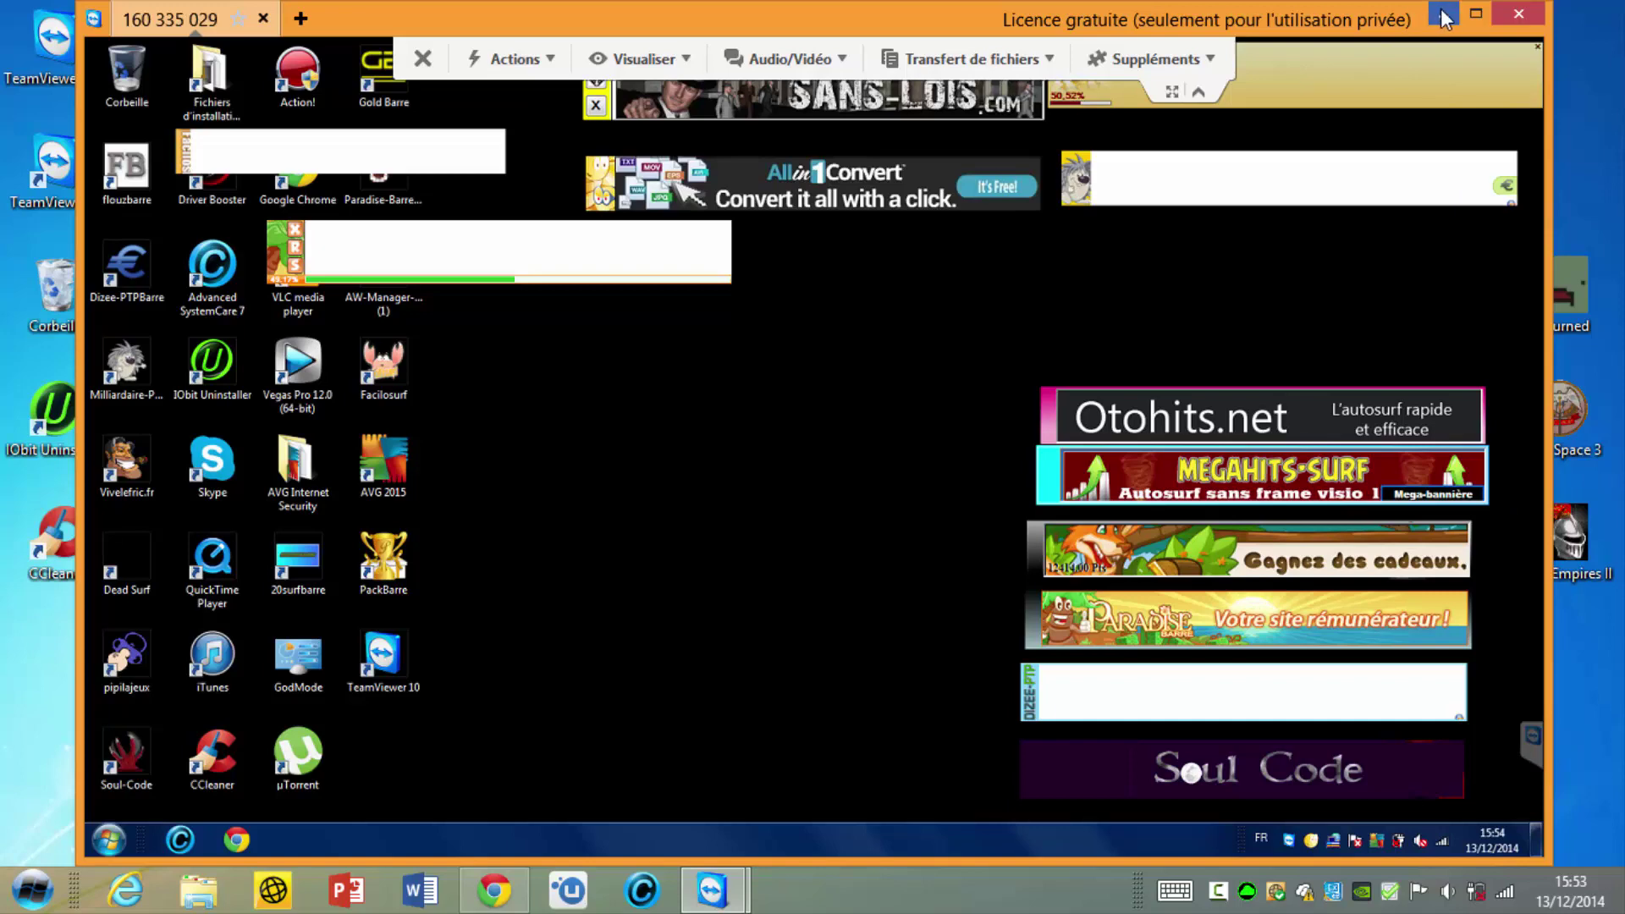
click(1518, 16)
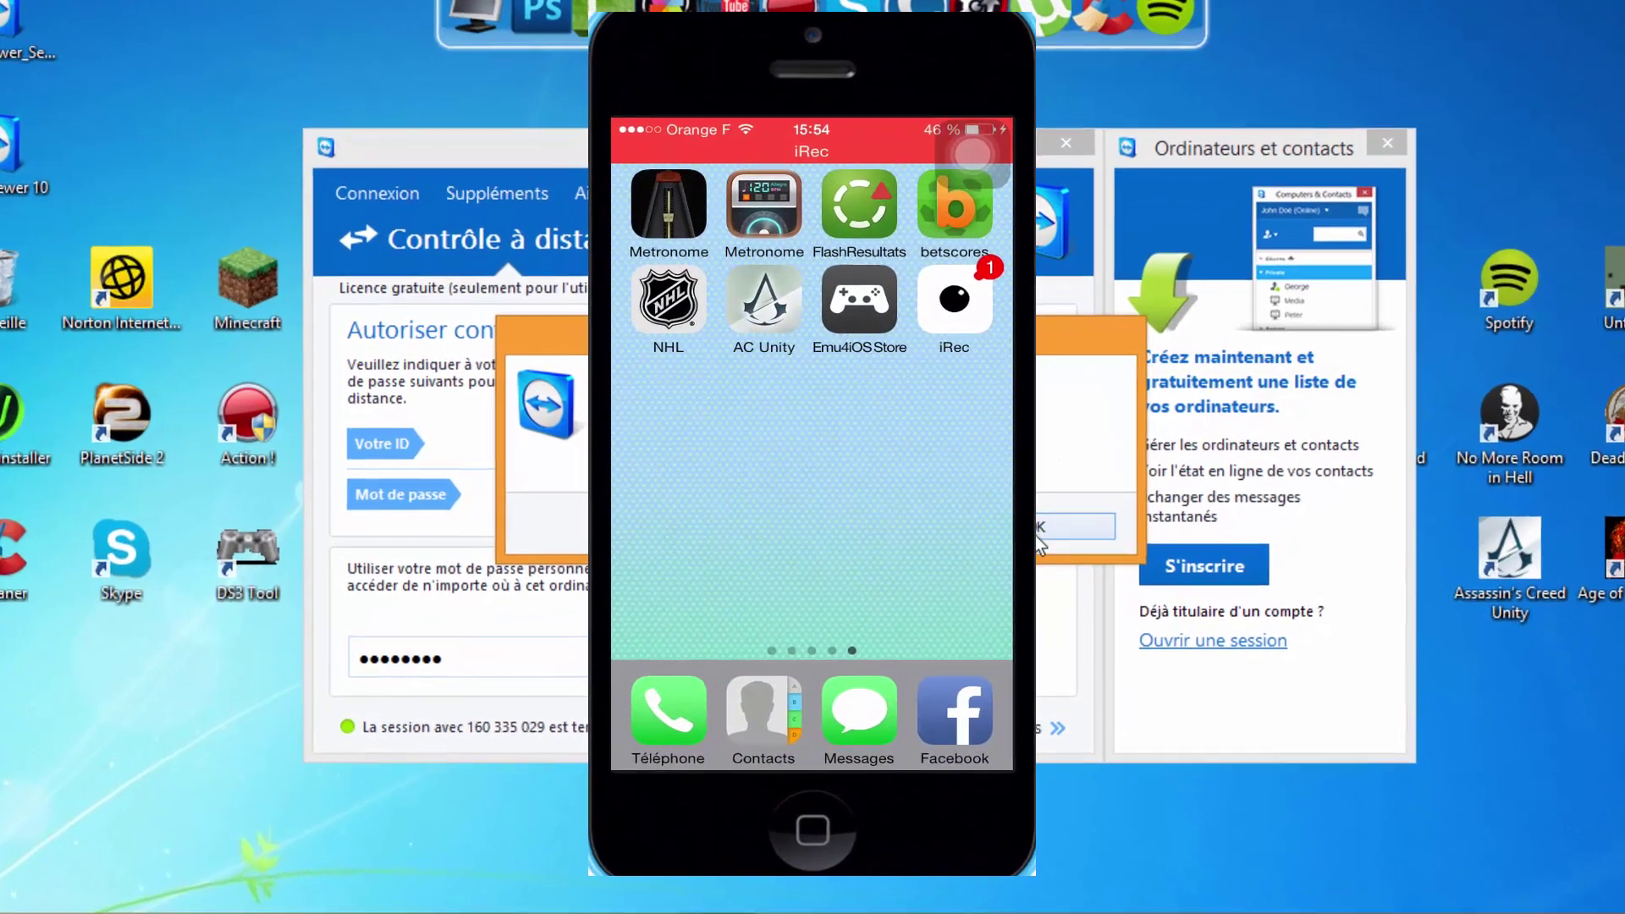
click(1047, 512)
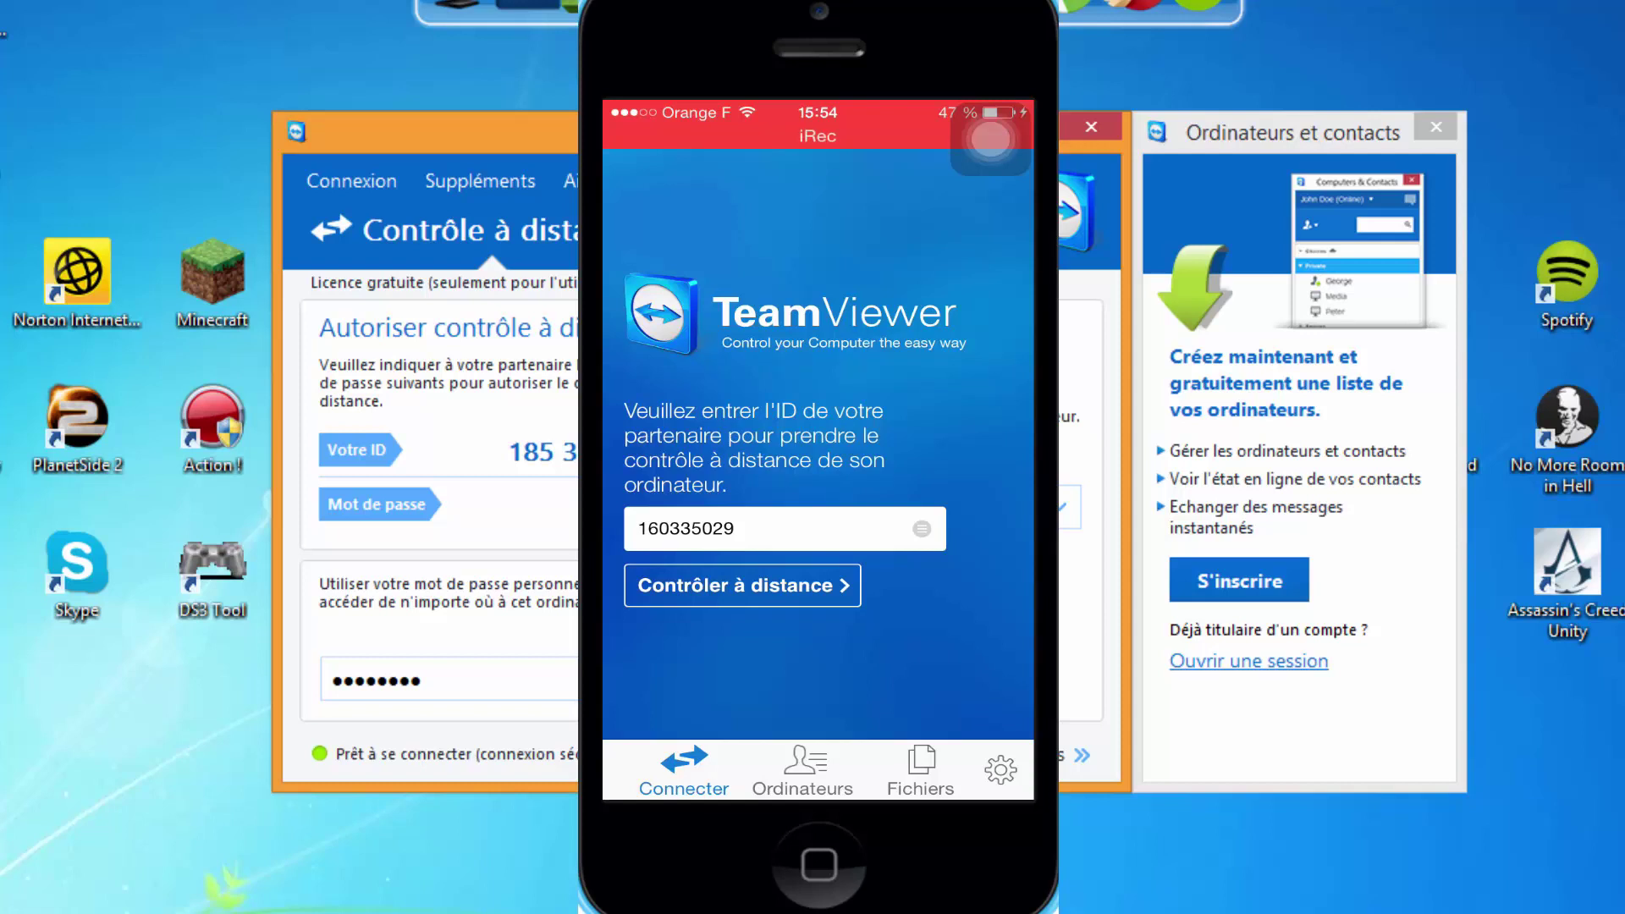
Step: In the TeamViewer mobile app, look at the Ordinateurs and Fichiers sections and return to Connecter
click(802, 766)
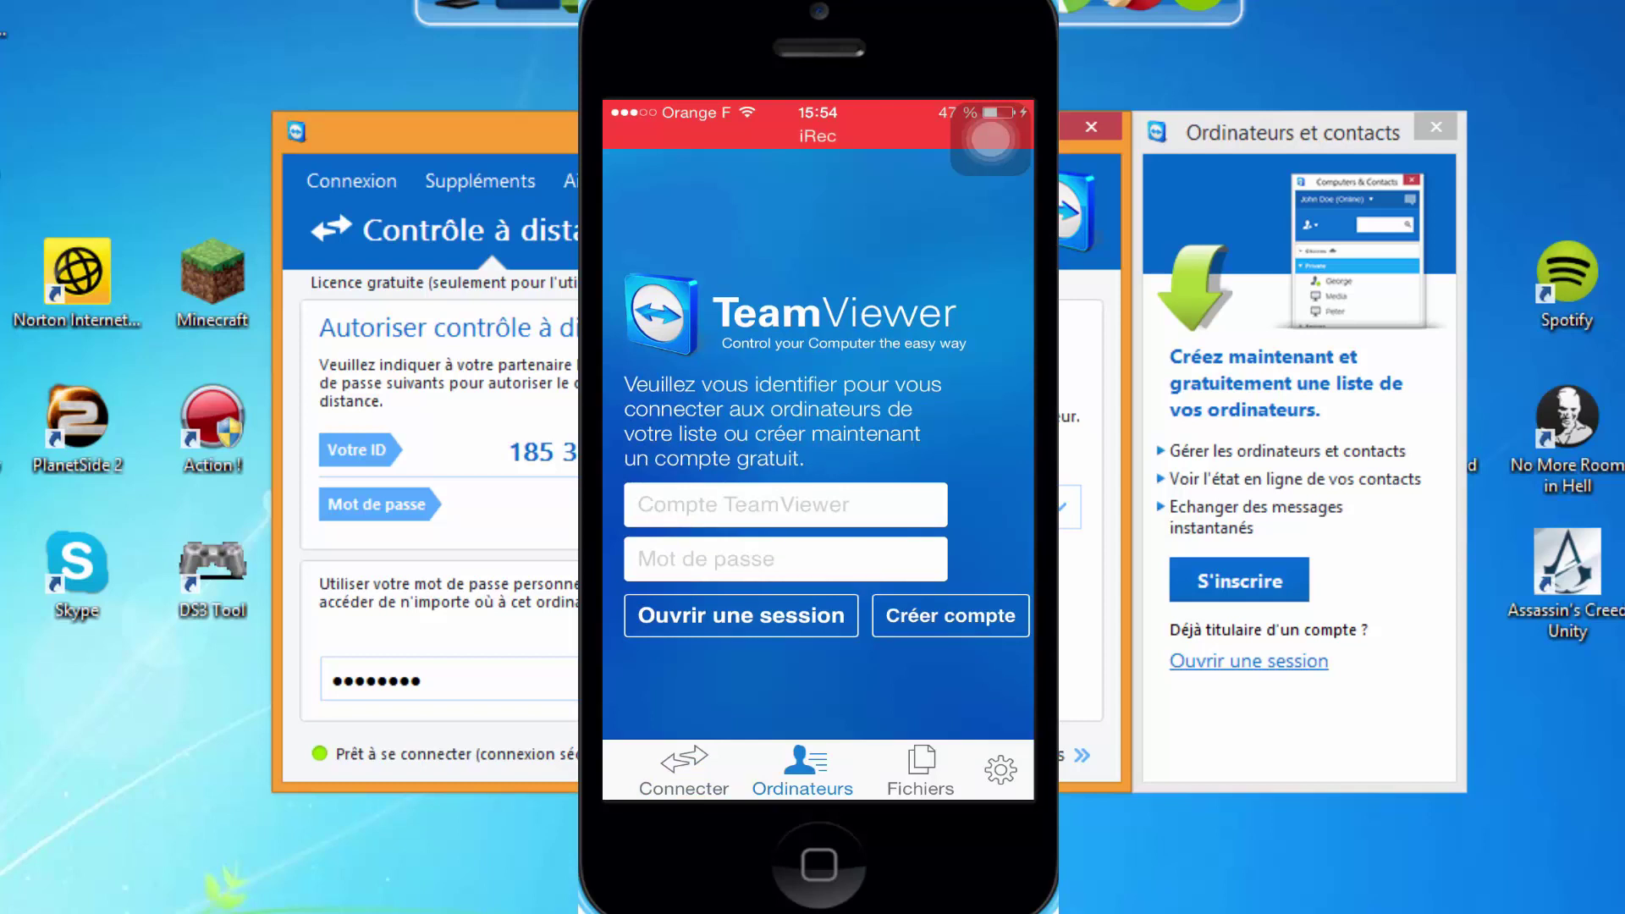
click(921, 765)
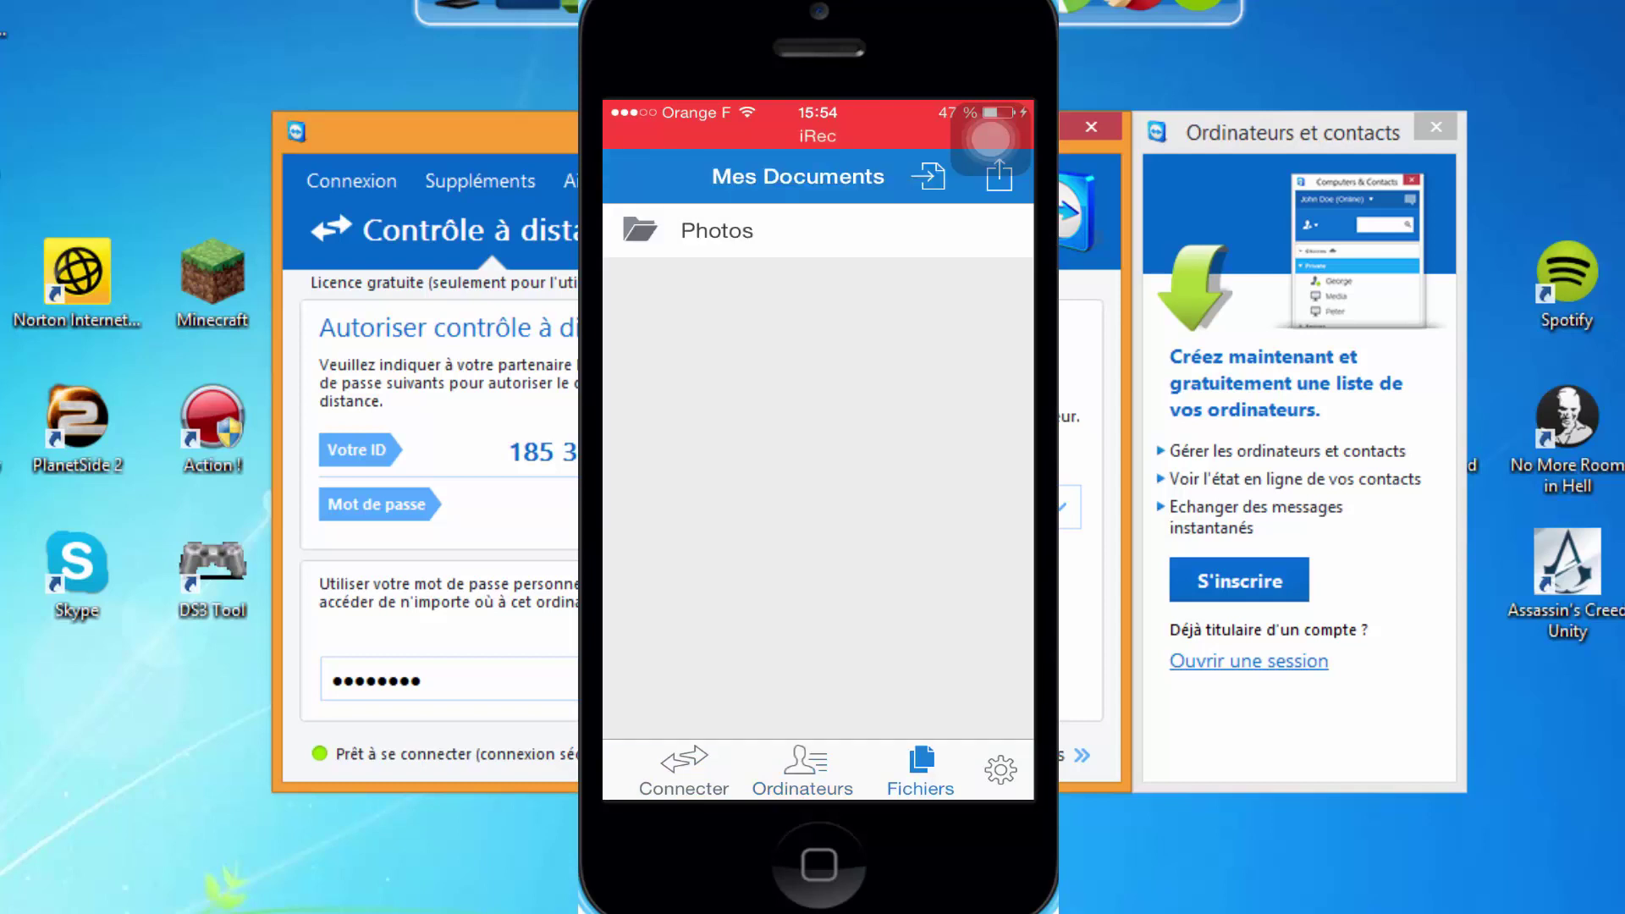
click(684, 766)
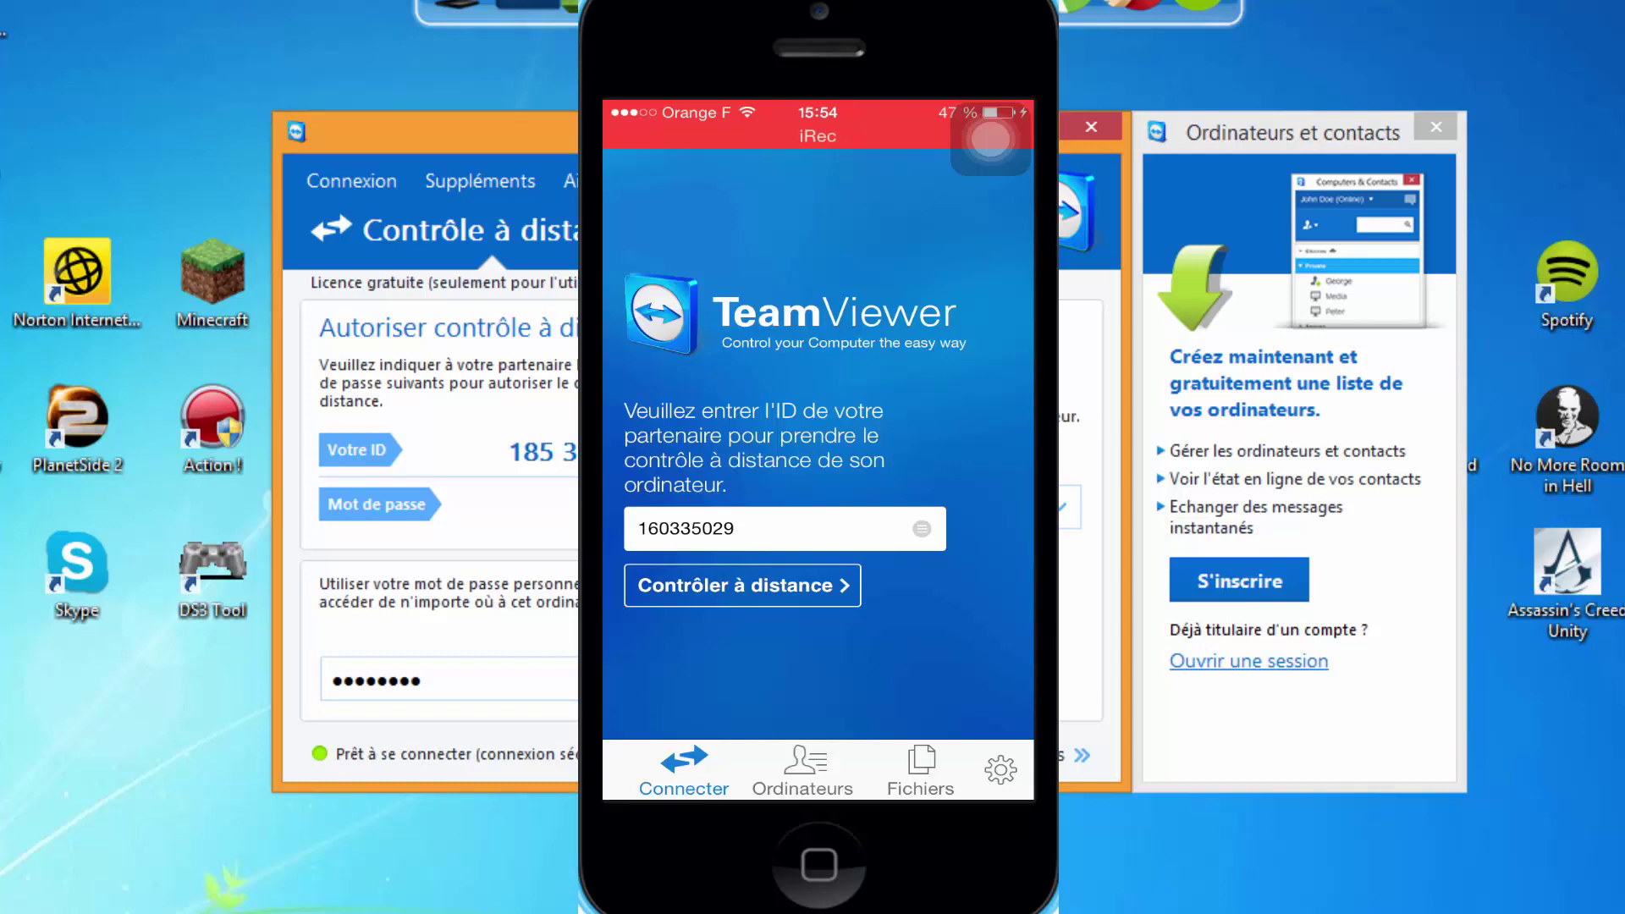
Step: Start remote control of the partner computer from the phone, turn off Afficher les instructions and continue to the remote desktop
click(742, 585)
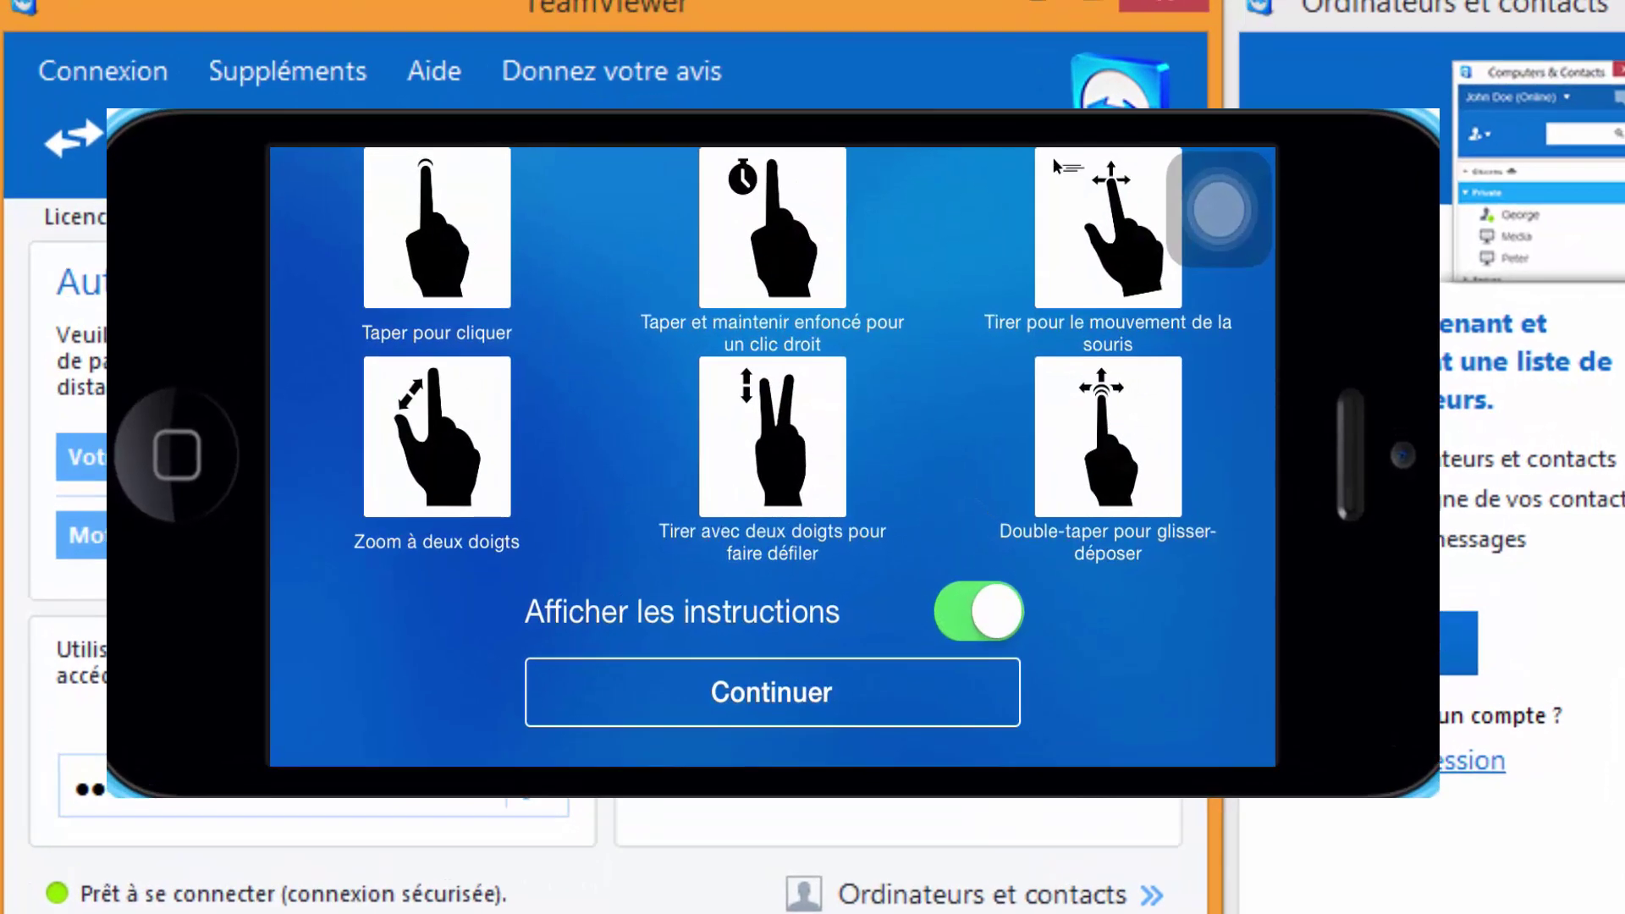
click(999, 586)
click(832, 647)
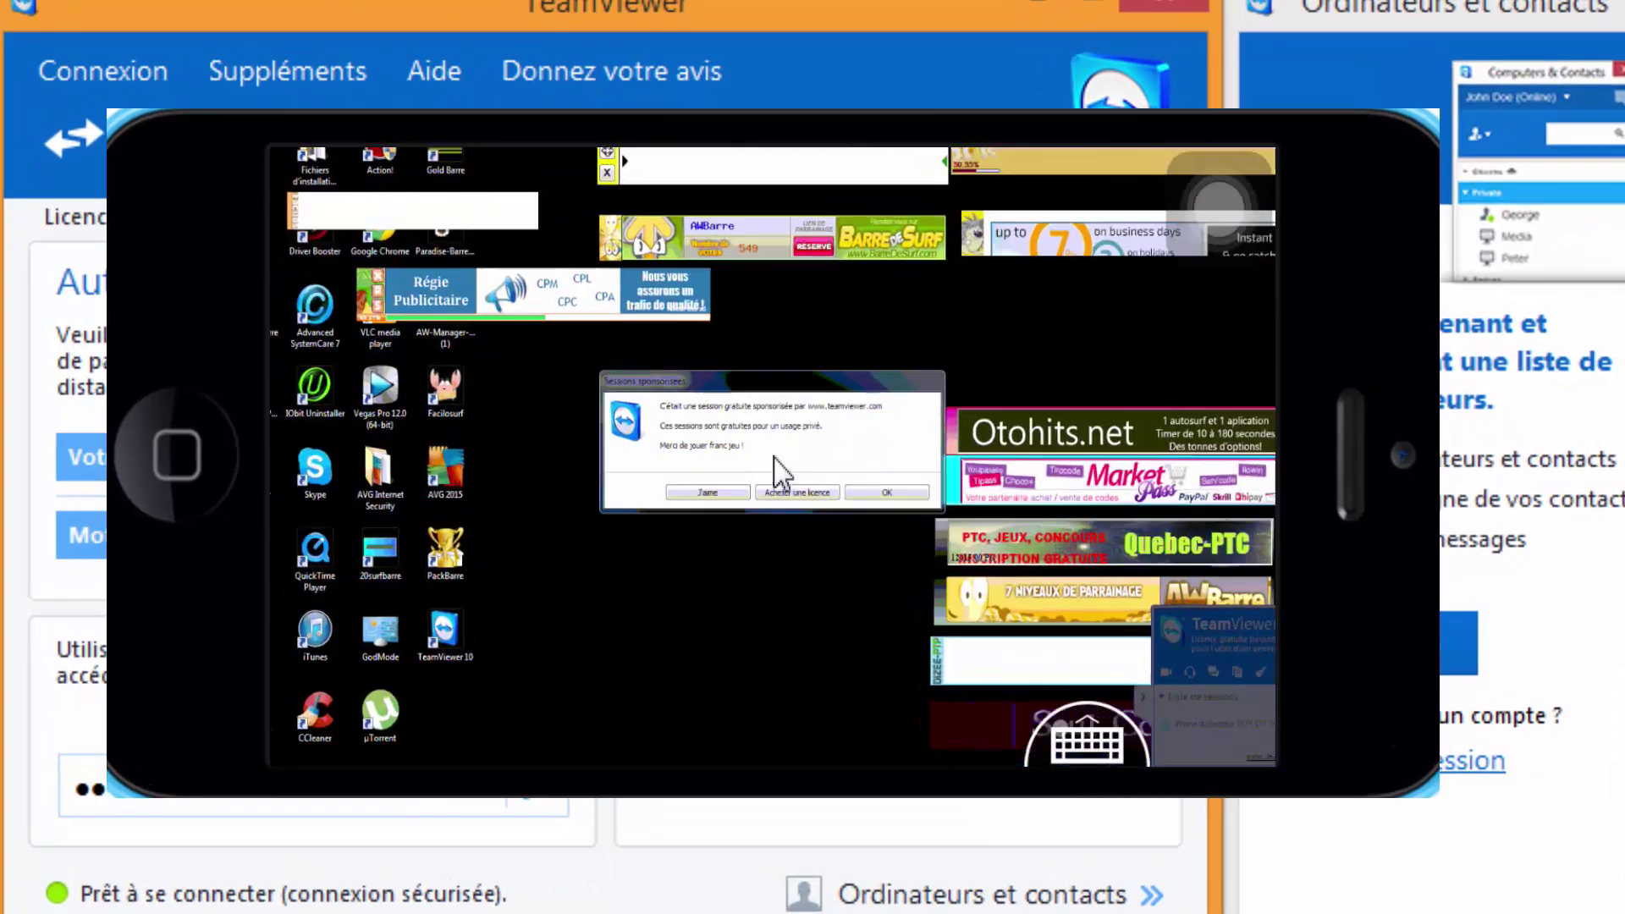